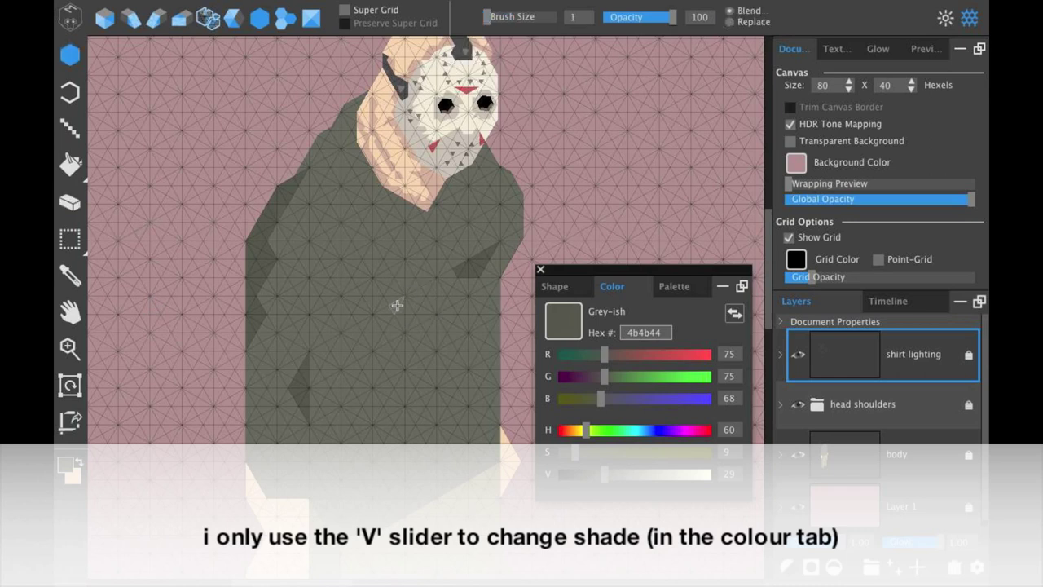
Paint dark shadow folds in colour 4b4b44 down the shirt's centre, its right side and the lower sleeve edge
mouse_move(434, 472)
left_mouse_down()
mouse_move(432, 217)
mouse_move(401, 210)
left_mouse_up()
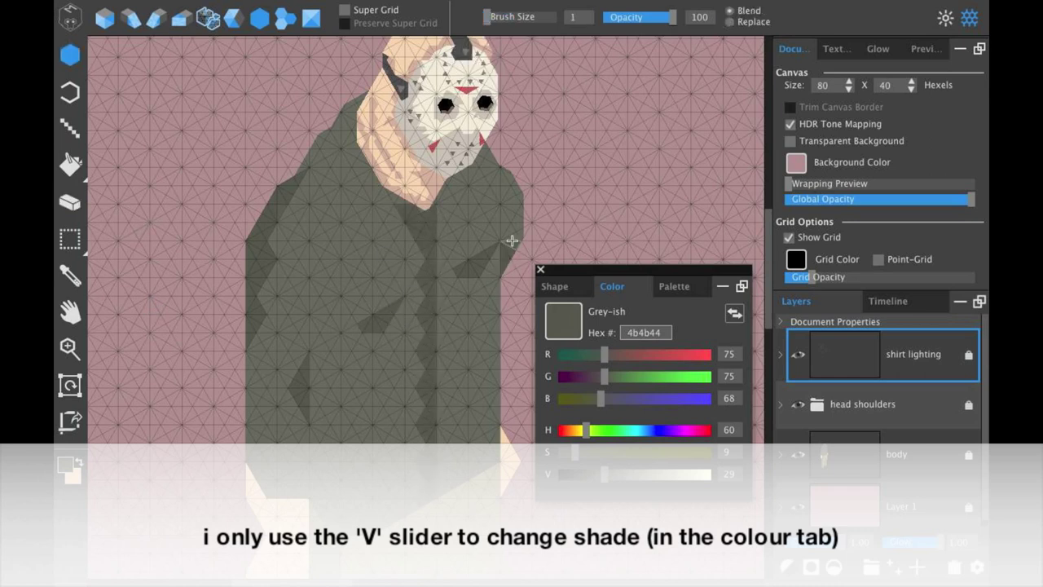
left_click_drag(491, 417, 493, 369)
mouse_move(347, 492)
left_mouse_down()
mouse_move(365, 444)
mouse_move(319, 342)
mouse_move(336, 523)
left_mouse_up()
Darken the brush colour to V 26 and paint deep shadows on the shirt along both sides of the collar
left_click(599, 476)
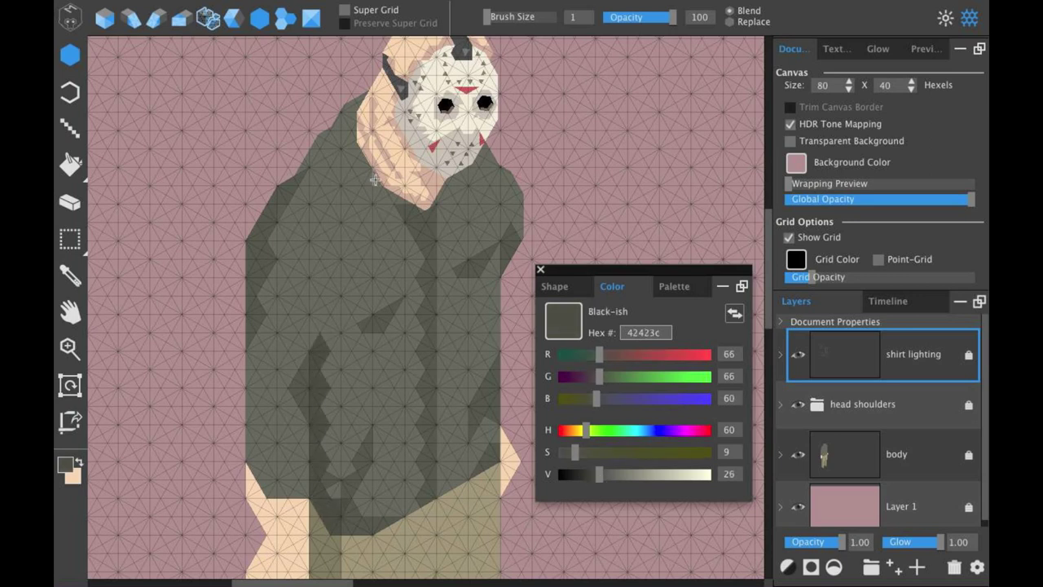
left_click_drag(375, 176, 400, 212)
left_click(451, 189)
Paint lighter highlight patches in colour 717168 across the shirt's chest, front panels and sleeve
left_click(381, 323, "alt")
left_click(312, 305, "alt")
mouse_move(319, 162)
left_mouse_down()
mouse_move(342, 228)
mouse_move(400, 239)
mouse_move(396, 296)
mouse_move(324, 238)
mouse_move(493, 183)
mouse_move(491, 277)
mouse_move(472, 326)
mouse_move(391, 344)
mouse_move(361, 432)
mouse_move(363, 491)
mouse_move(391, 475)
mouse_move(399, 415)
left_mouse_up()
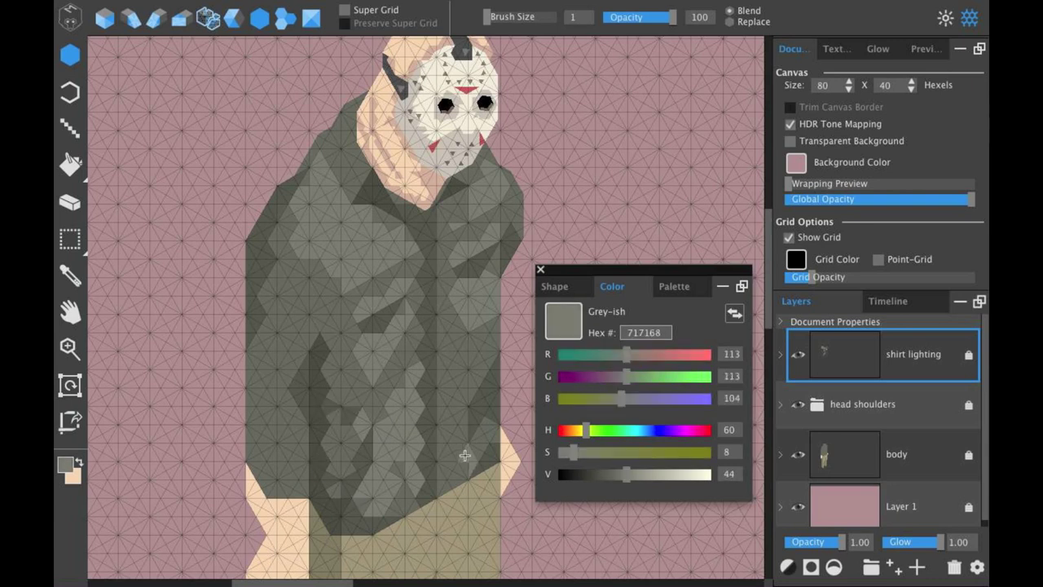
left_click_drag(462, 450, 462, 378)
mouse_move(287, 287)
left_mouse_down()
mouse_move(296, 318)
mouse_move(282, 412)
mouse_move(286, 472)
left_mouse_up()
Hide the grid, repaint the selected darkest shirt shadows in 52524a (V 32) with brush size 6, and clear the selection
left_click(788, 237)
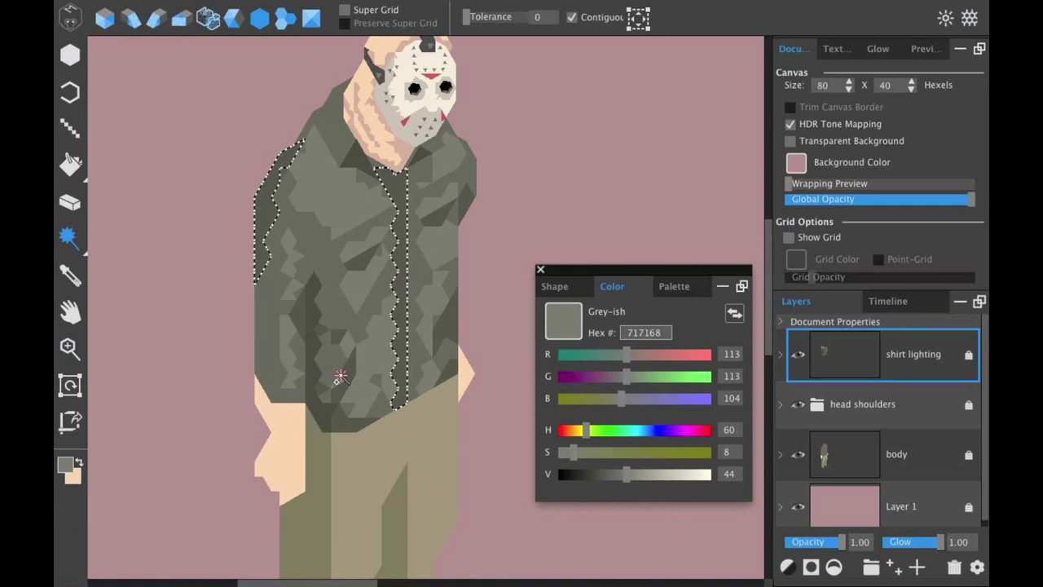
key("i")
left_click_drag(625, 473, 609, 481)
key("b")
mouse_move(440, 337)
left_mouse_down()
mouse_move(331, 228)
mouse_move(466, 378)
left_mouse_up()
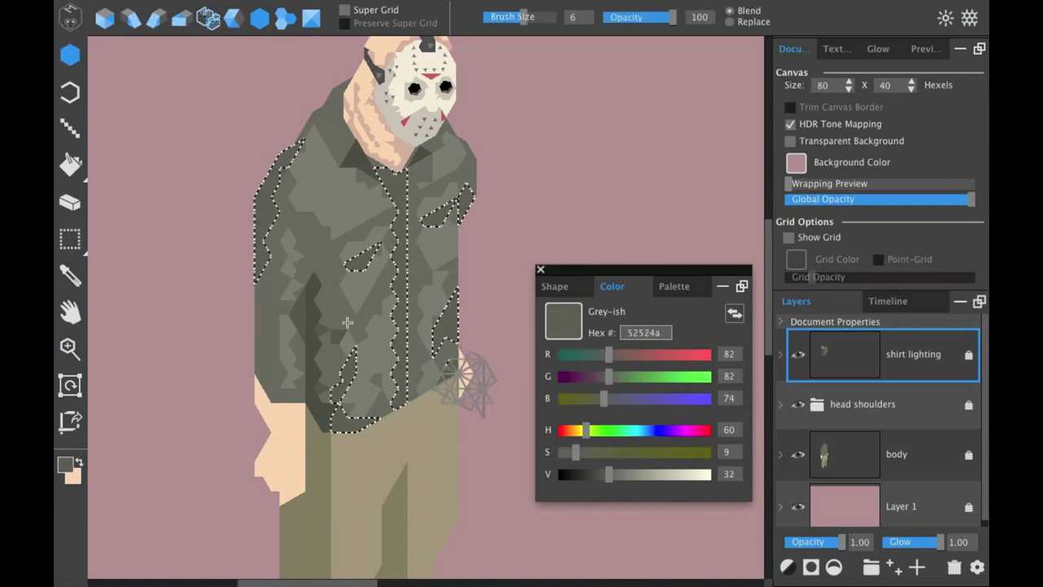
key("ctrl+d")
Paint the lighter trouser colour over the straight shadow edges on both legs to give them jagged fold outlines
key("z")
scroll(242, 496, "down", 5)
scroll(242, 496, "up", 6)
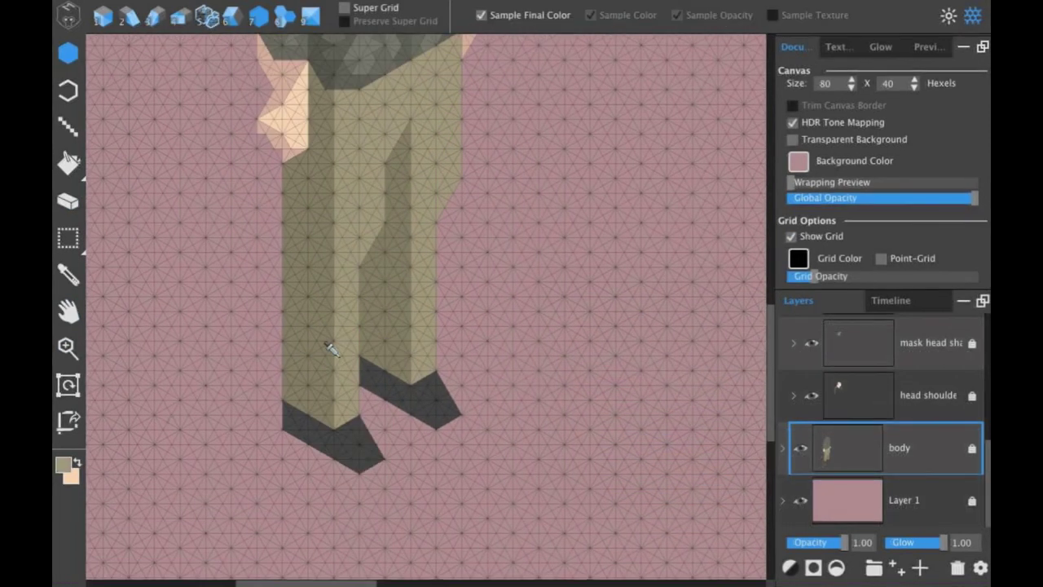
left_click_drag(329, 391, 333, 123)
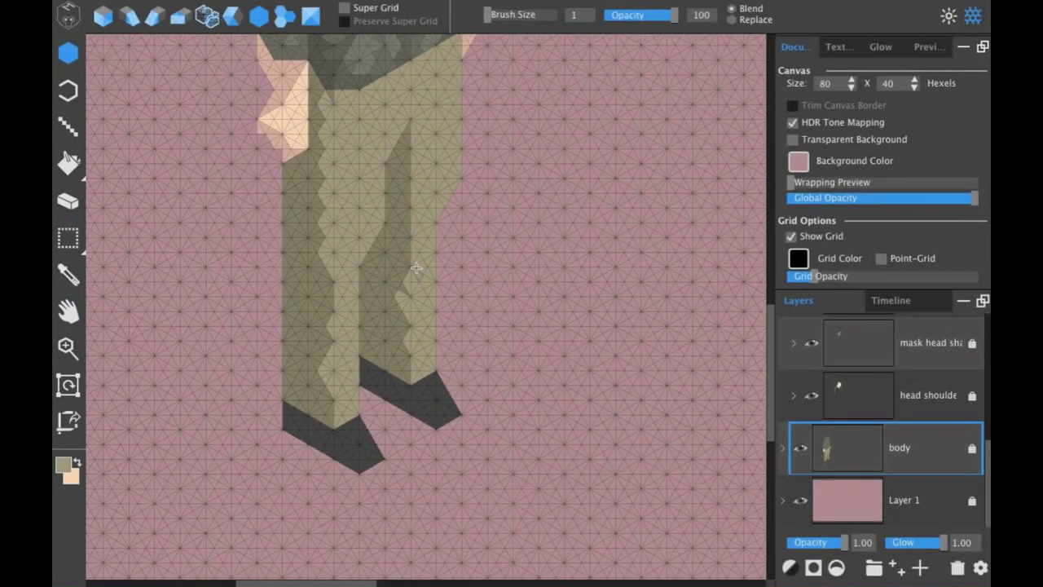
left_click_drag(411, 135, 410, 219)
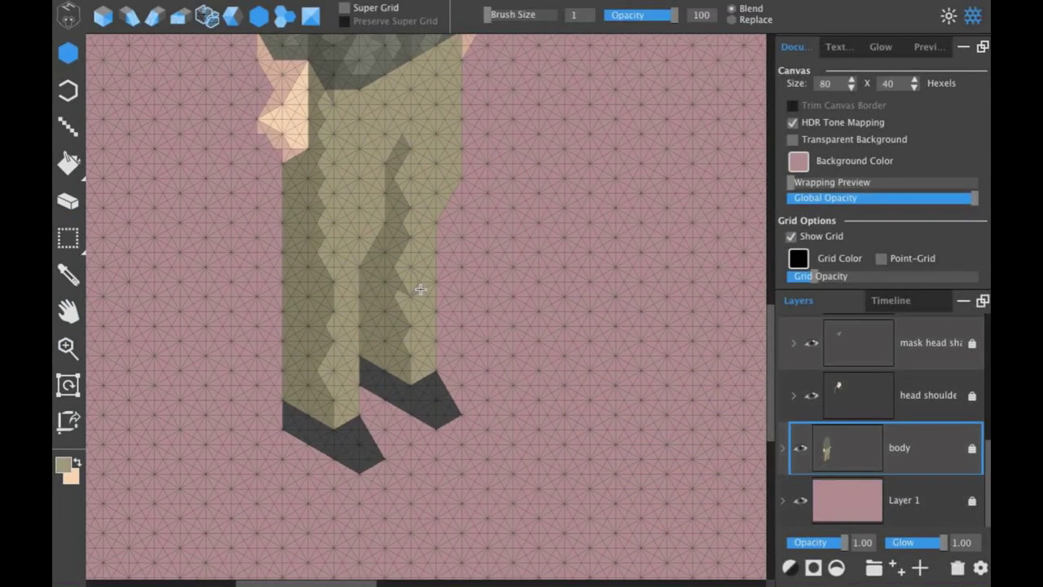
key("e")
key("b")
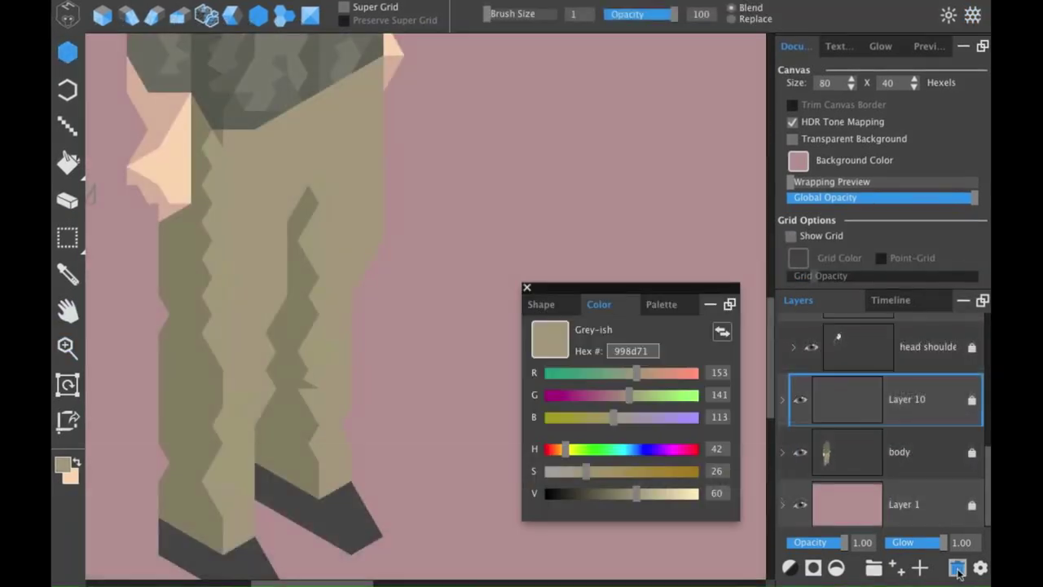
Delete the empty Layer 10, add a new layer directly above the body layer and name it light
left_click(957, 571)
left_click(550, 281)
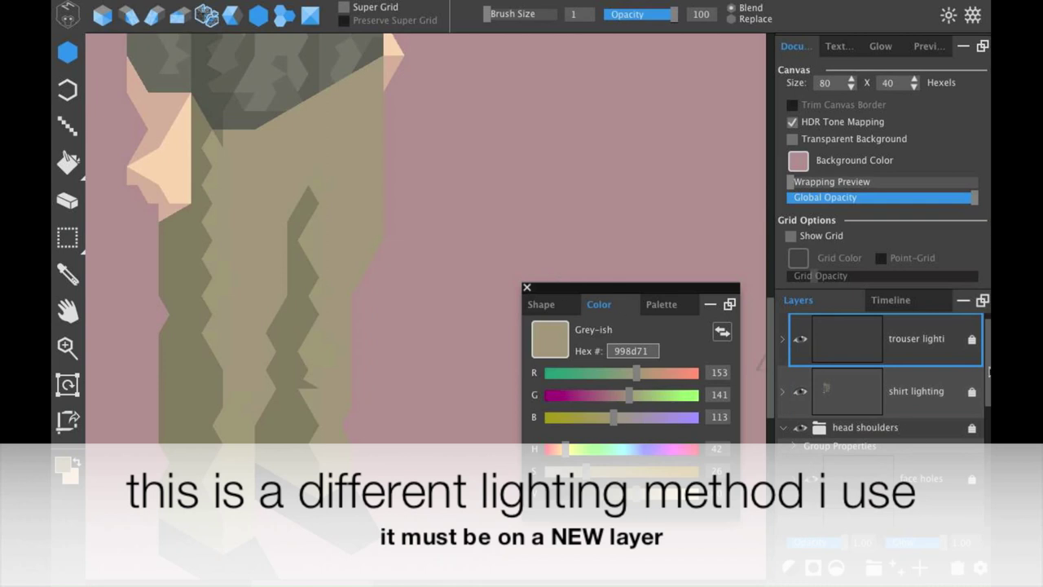
left_click_drag(989, 372, 989, 492)
left_click(917, 463)
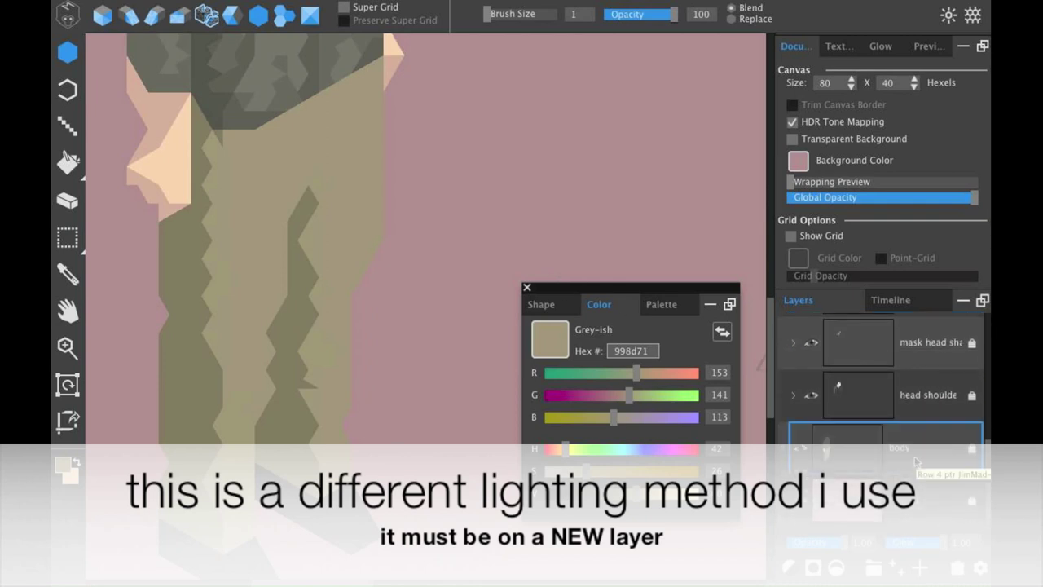
left_click(919, 568)
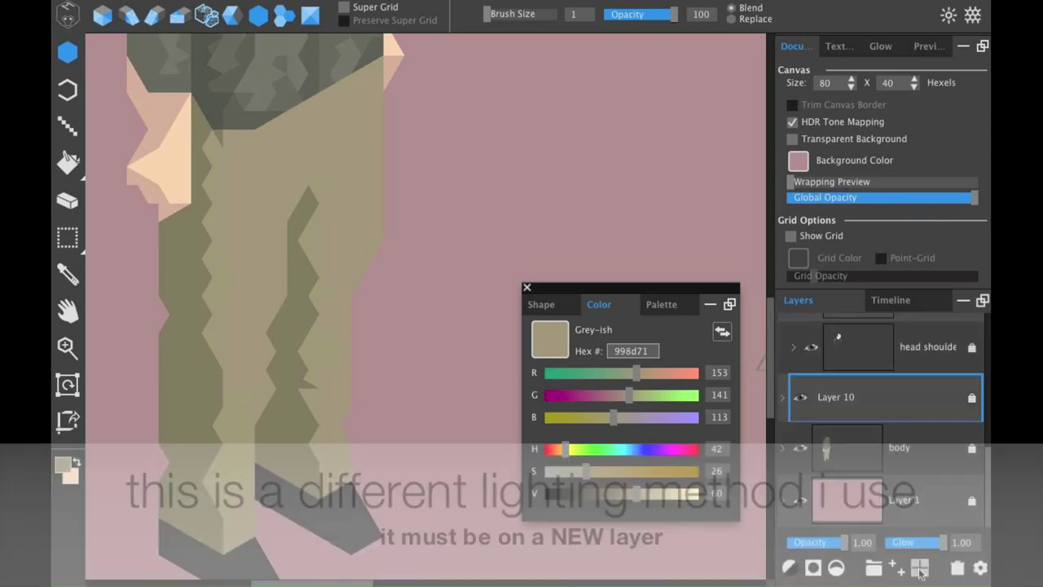
double_click(906, 399)
type("light")
left_click(985, 454)
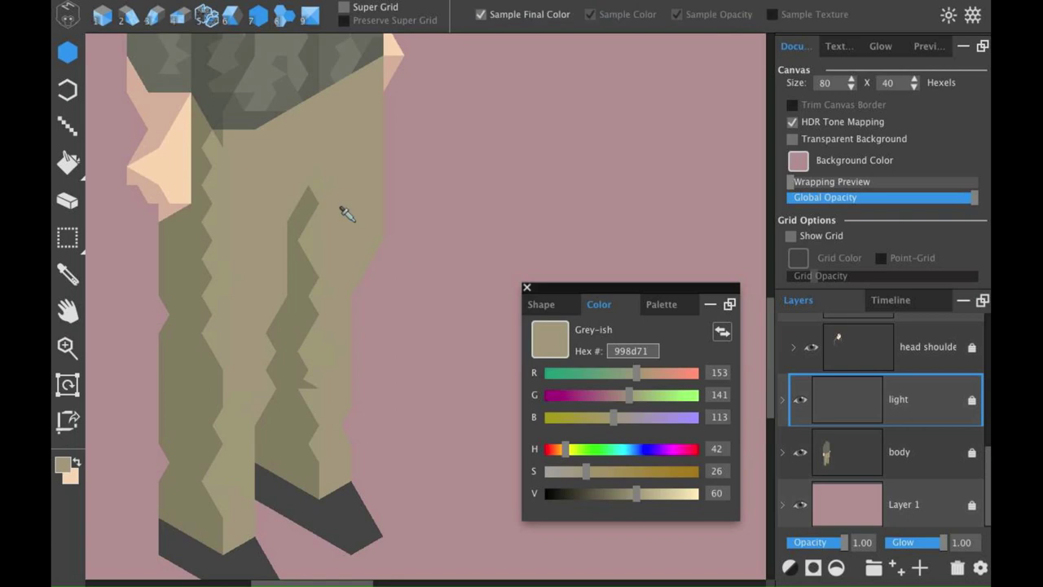
Set the brush colour to white and paint jagged highlight patches down both trouser legs on the light layer
left_click_drag(635, 493, 726, 501)
left_click(547, 475)
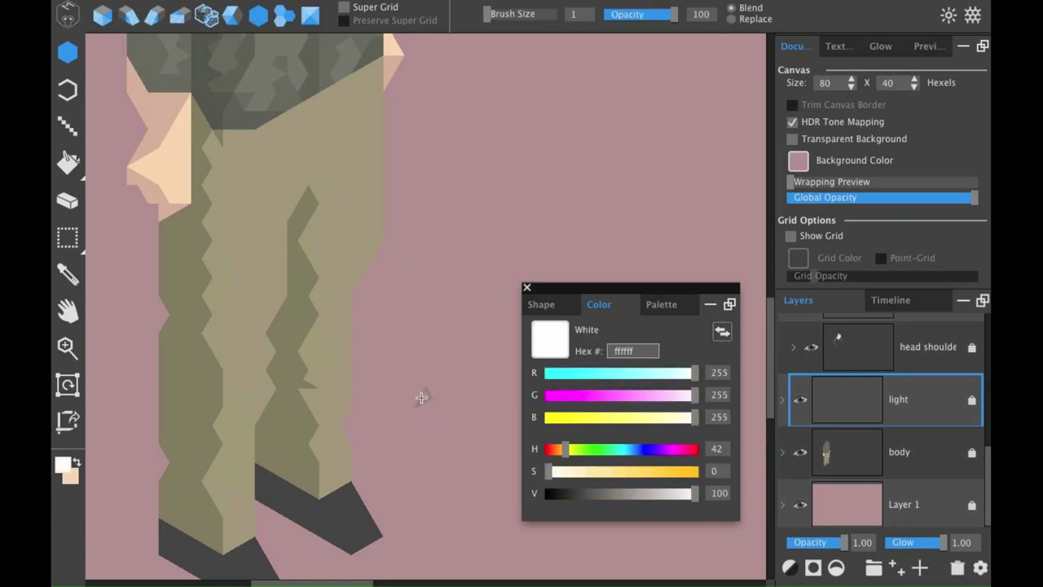
left_click_drag(570, 290, 554, 153)
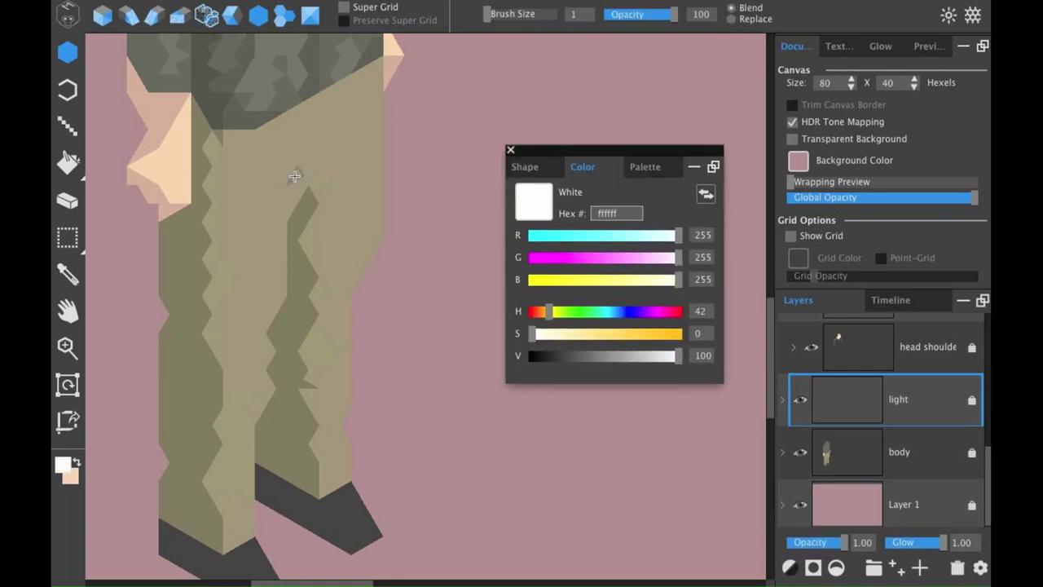
left_click_drag(248, 191, 248, 305)
left_click_drag(249, 155, 257, 305)
left_click_drag(355, 133, 342, 254)
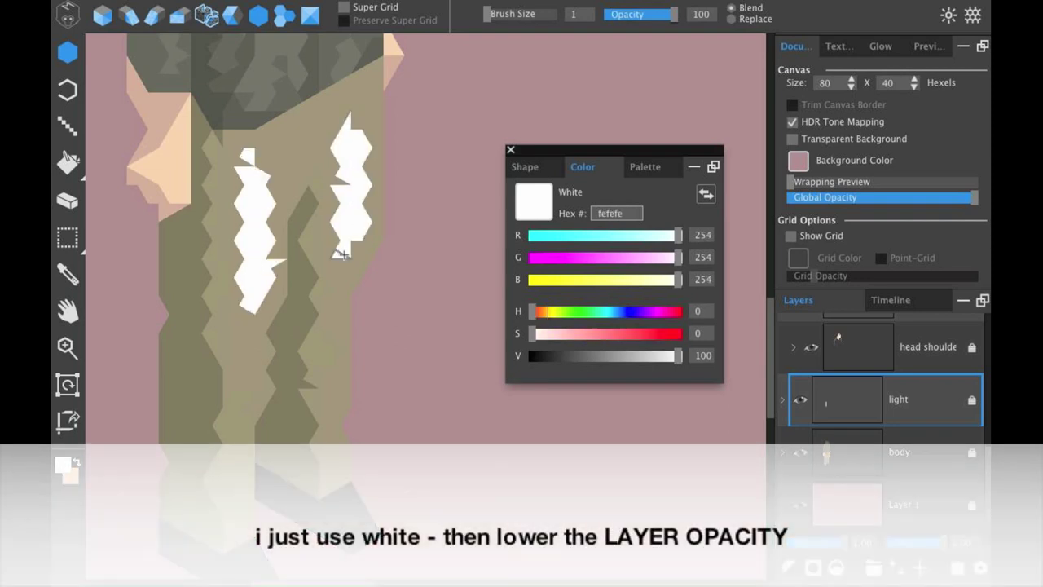
left_click_drag(243, 326, 236, 341)
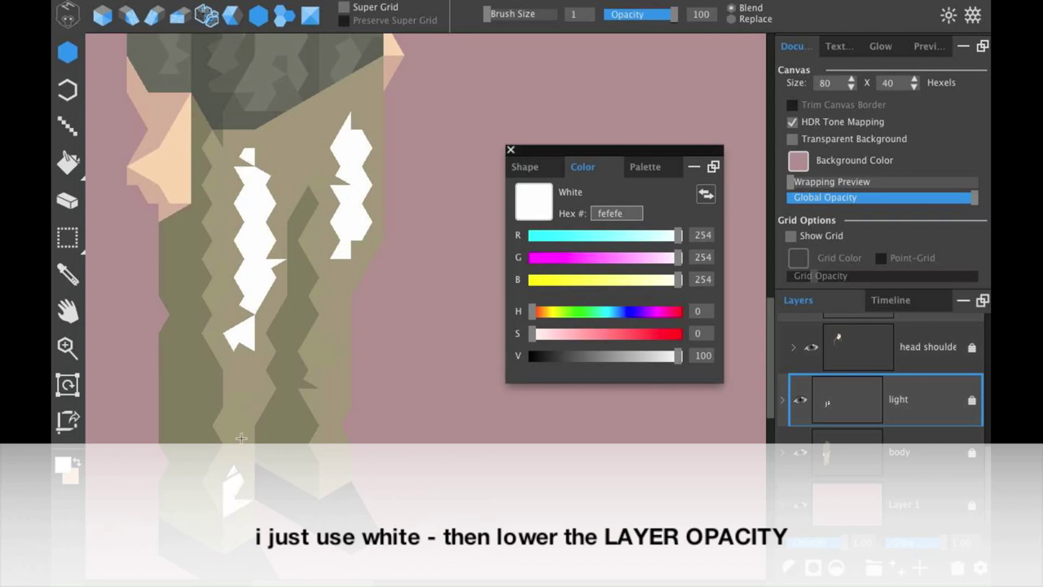
left_click_drag(341, 402, 327, 380)
left_click(249, 383)
Lower the light layer's opacity to 0.09 to soften the white trouser highlights
left_click(67, 348)
left_click(273, 321, "alt")
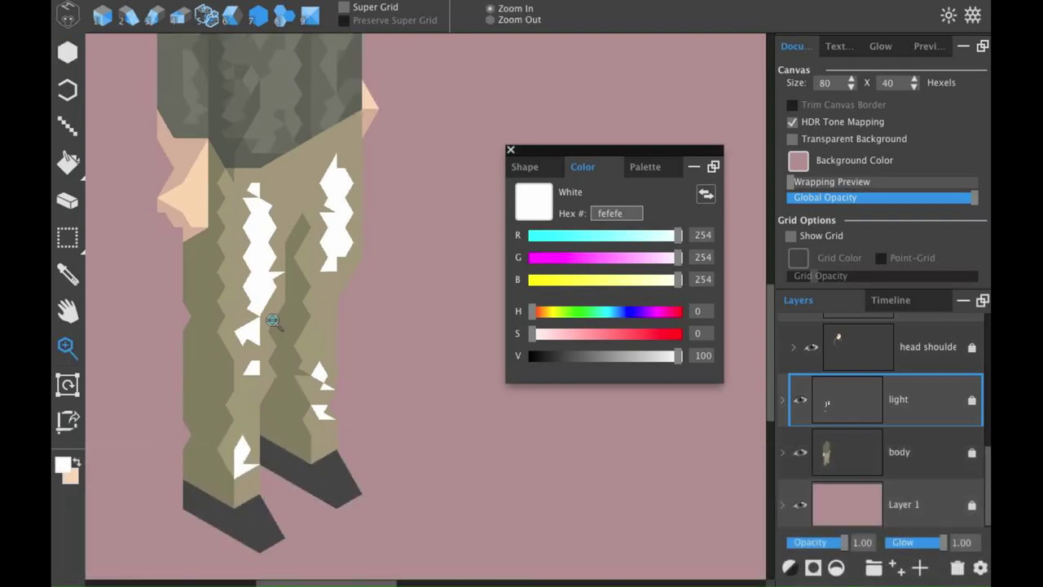
left_click(273, 321, "alt")
left_click(68, 311)
left_click_drag(250, 293, 255, 257)
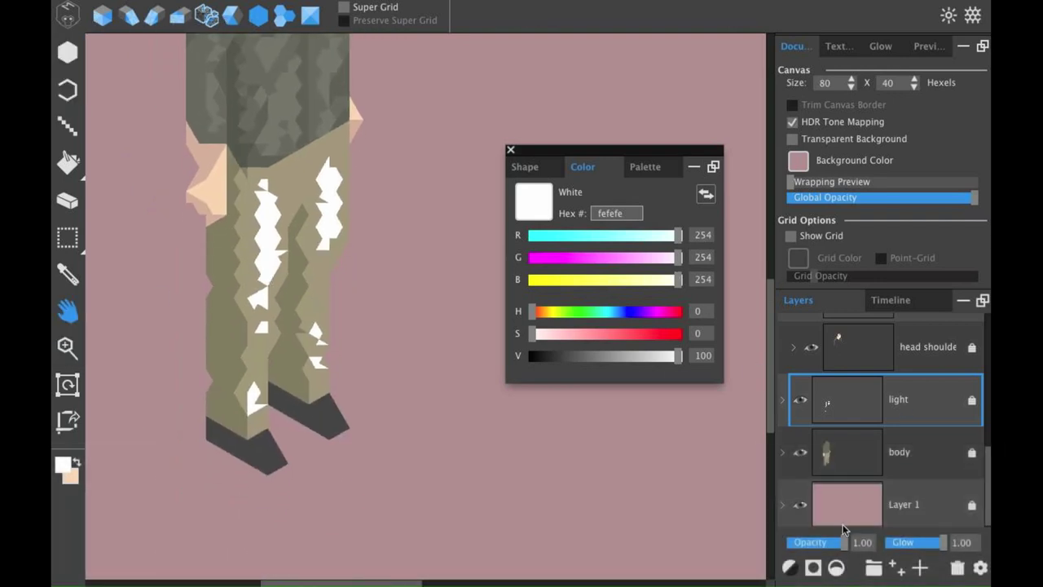
left_click_drag(839, 547, 797, 550)
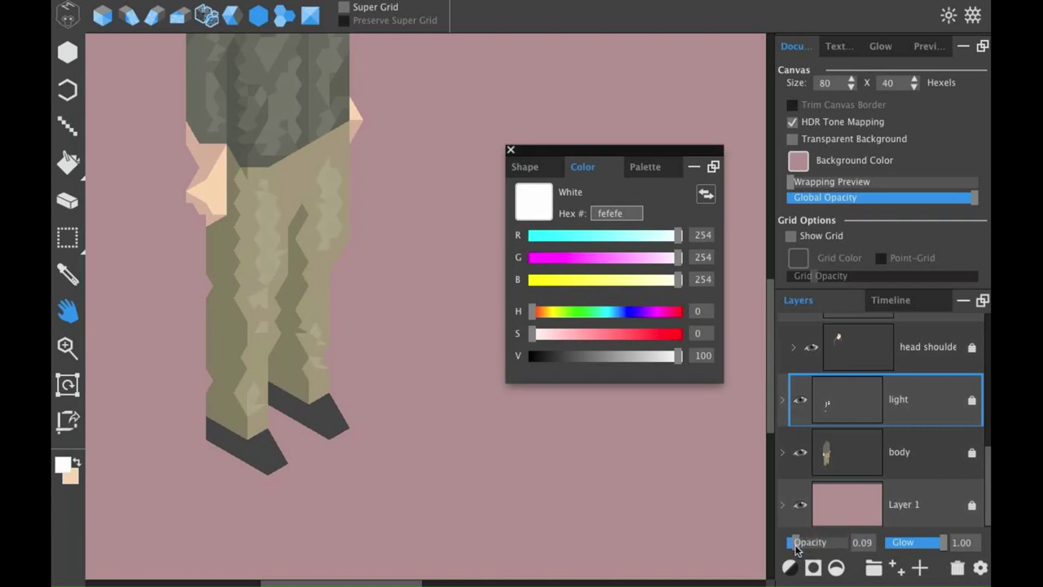
Turn off the canvas grid and keep the light layer's opacity at 0.09
left_click(59, 349)
left_click(233, 226, "alt")
key("h")
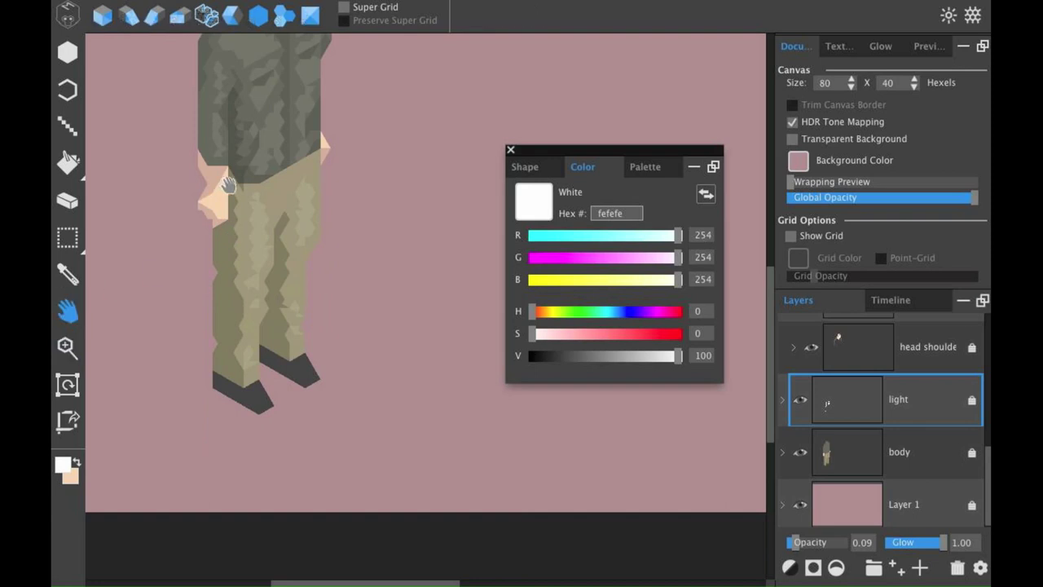
left_click_drag(230, 185, 206, 264)
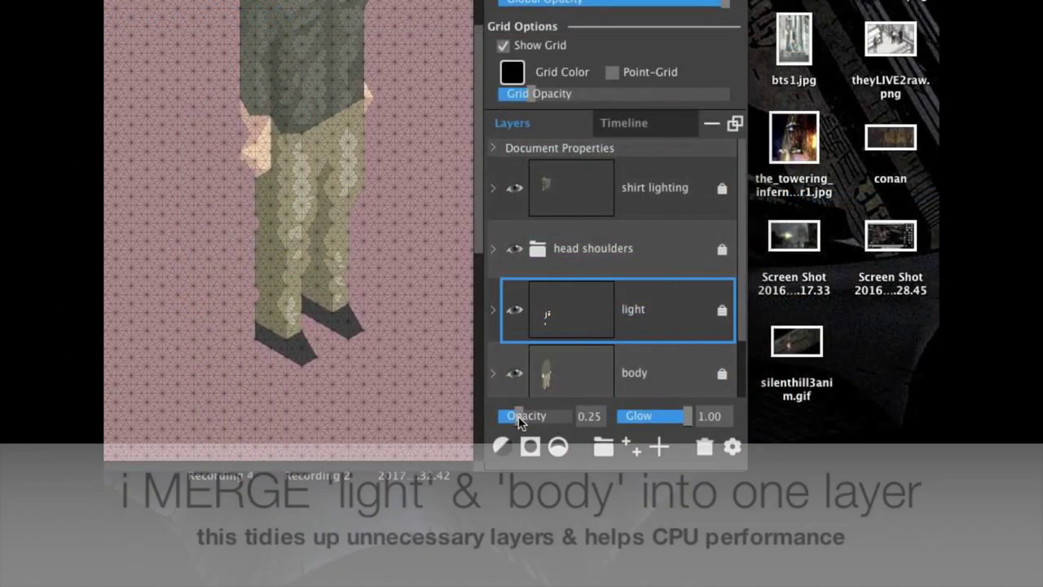
left_click(503, 46)
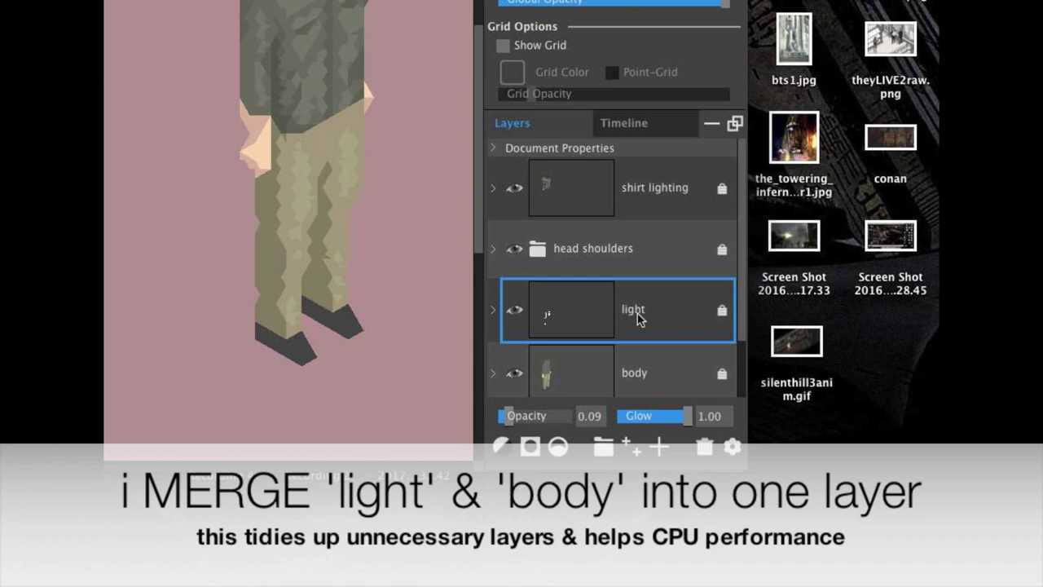
Compare the trousers with and without the light layer, and merge that layer down into the body layer
left_click(512, 312)
left_click(513, 313)
right_click(629, 316)
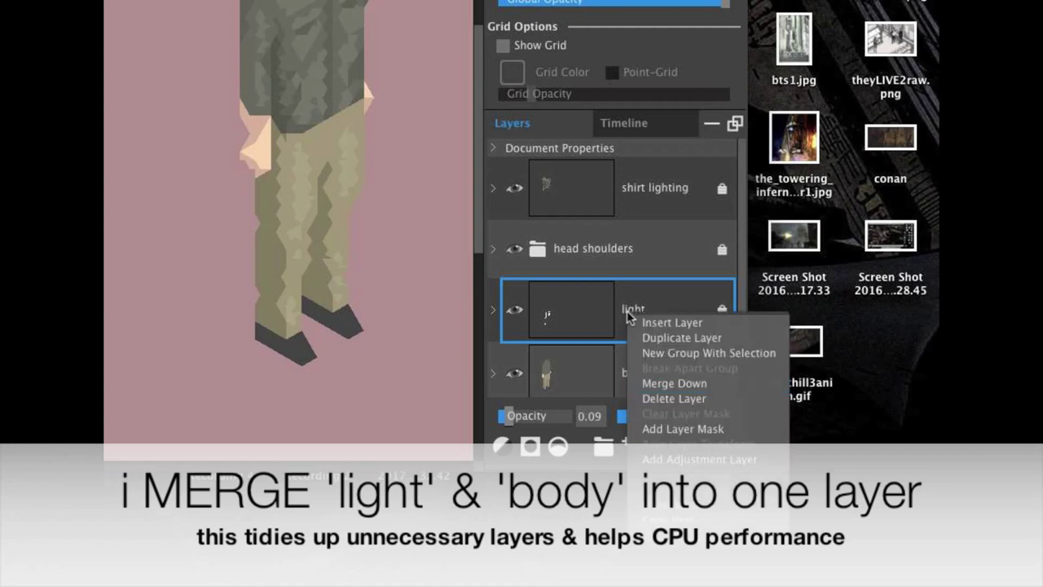
left_click(635, 384)
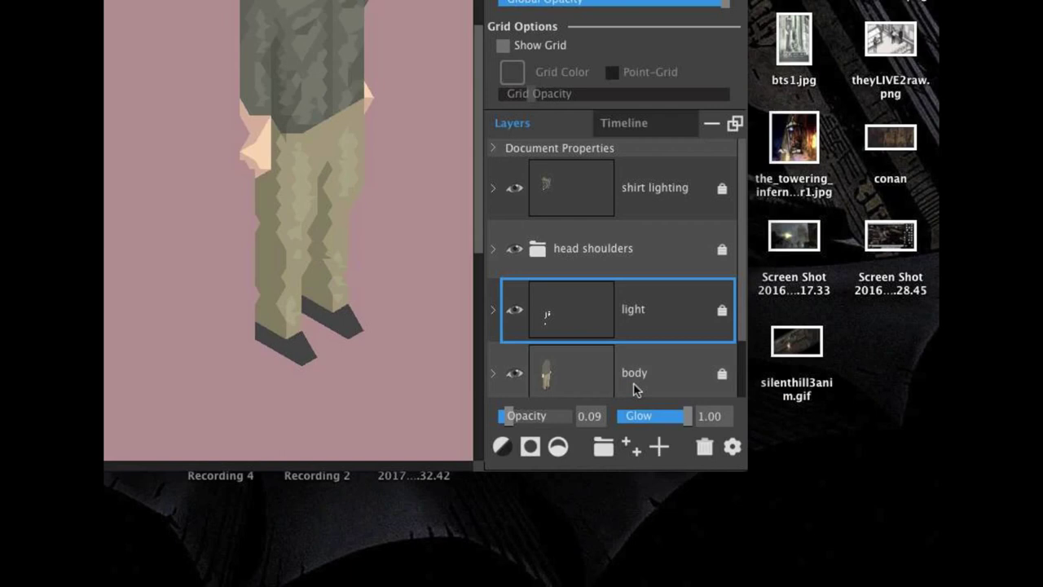
Check what the body, shirt lighting and head shoulders layers contain by hiding each one and showing it again
left_click(516, 313)
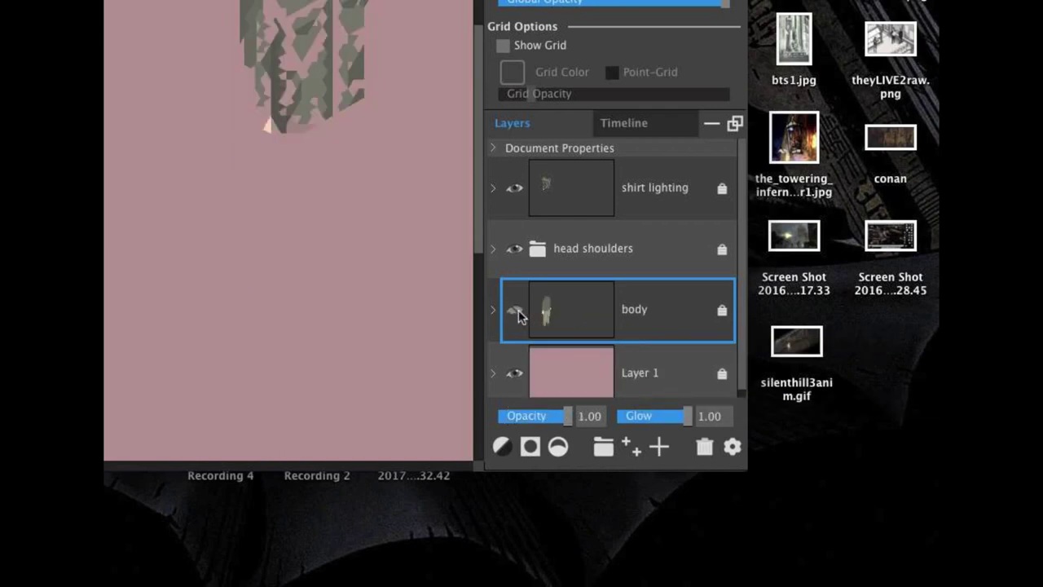
left_click(517, 313)
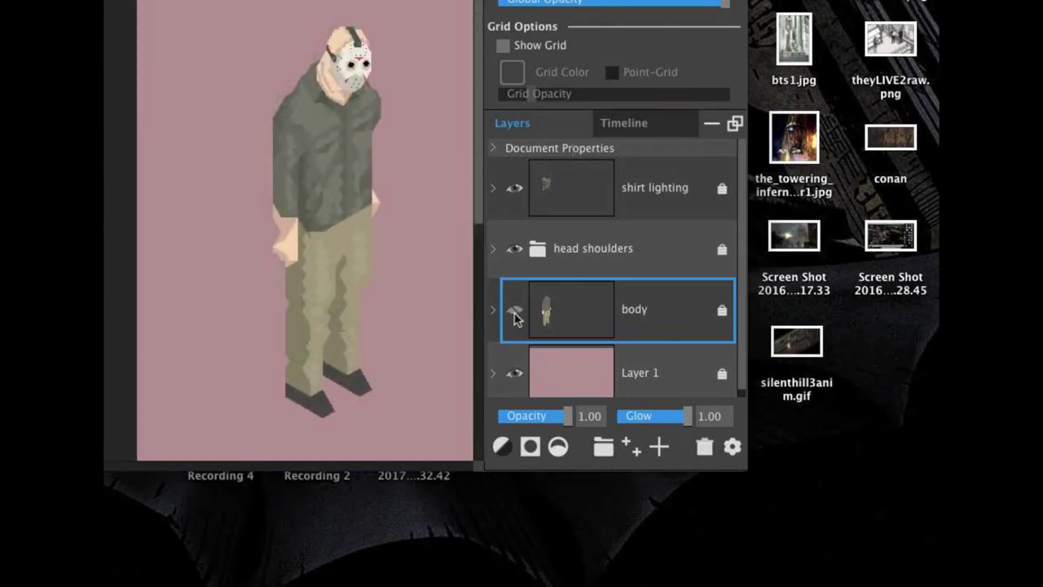
left_click(515, 313)
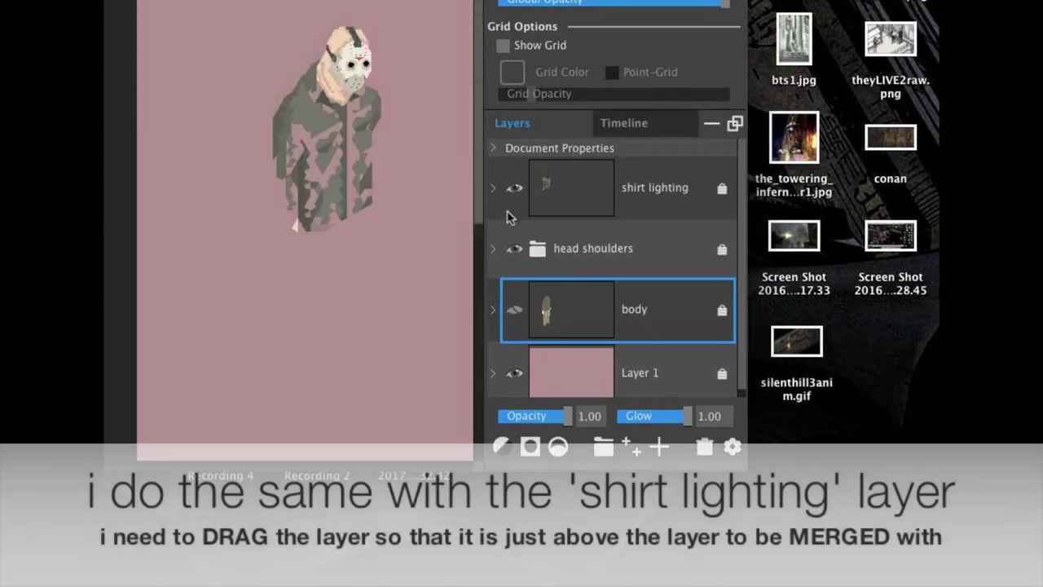
left_click(515, 189)
left_click(515, 251)
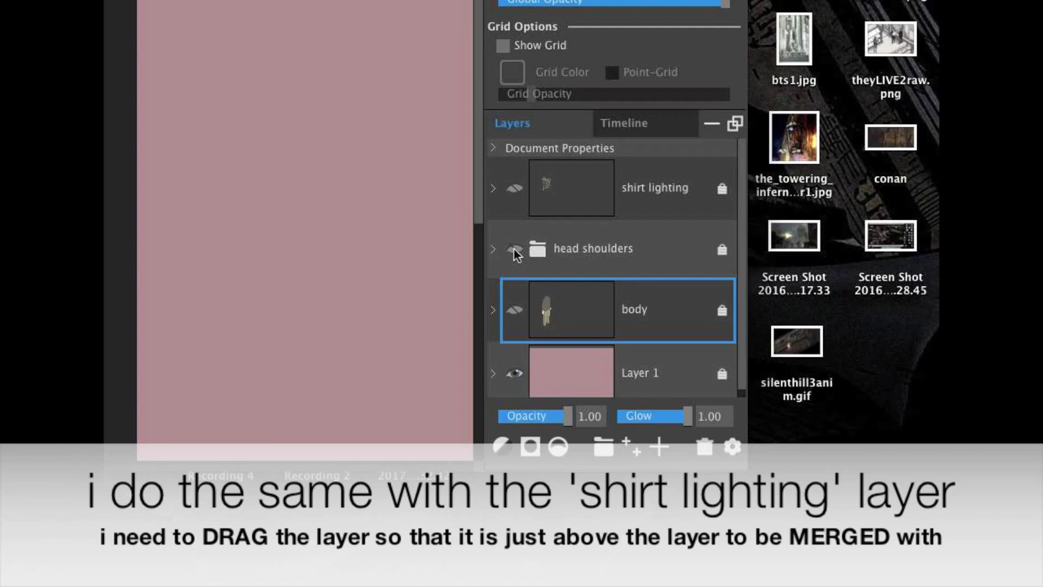
left_click(514, 252)
left_click(515, 190)
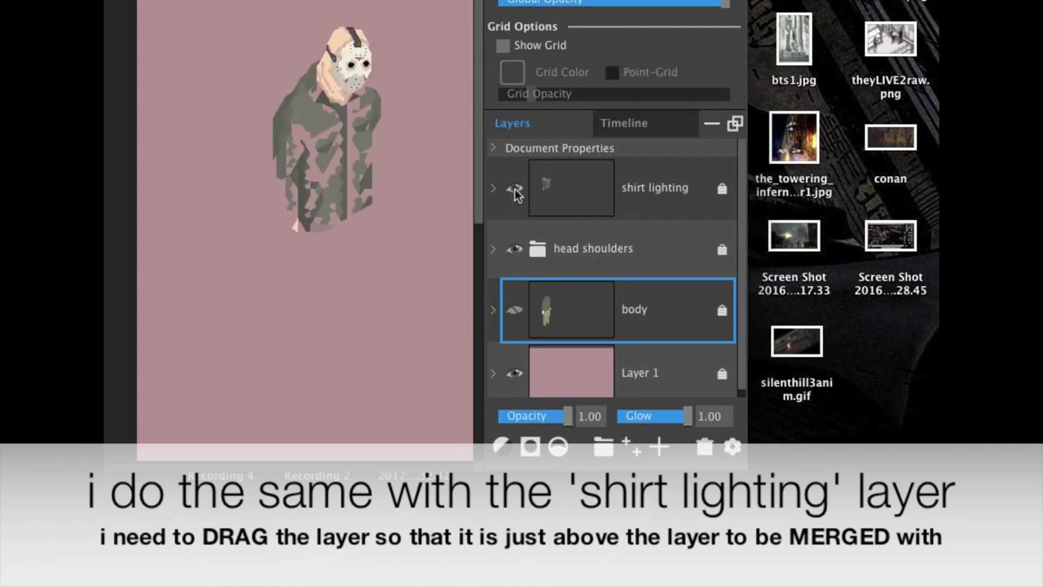
left_click(515, 311)
Move the shirt lighting layer below the head shoulders group so it sits directly above the body layer
left_click(646, 196)
left_click_drag(643, 188, 640, 276)
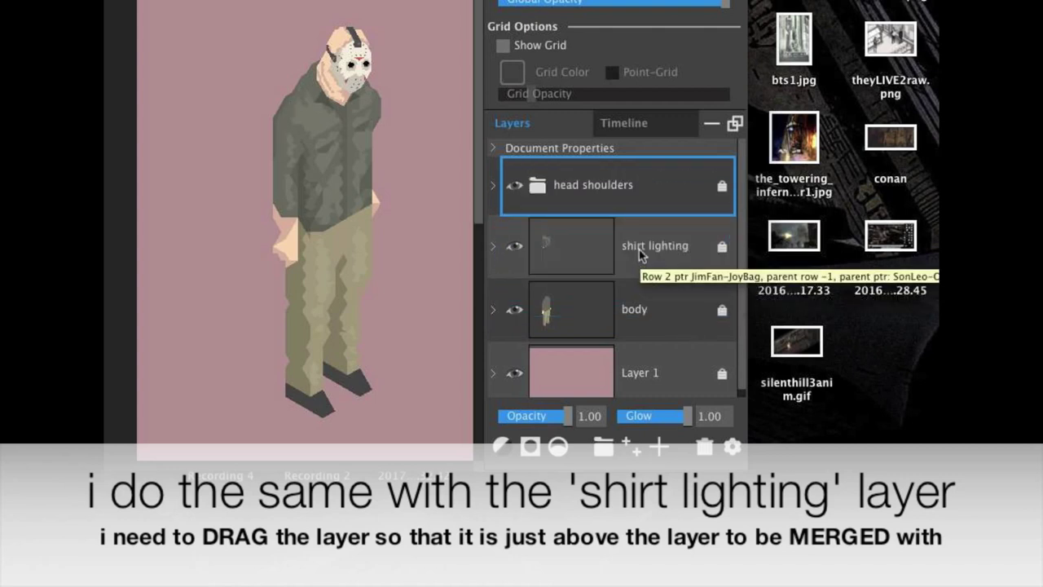
left_click(640, 255)
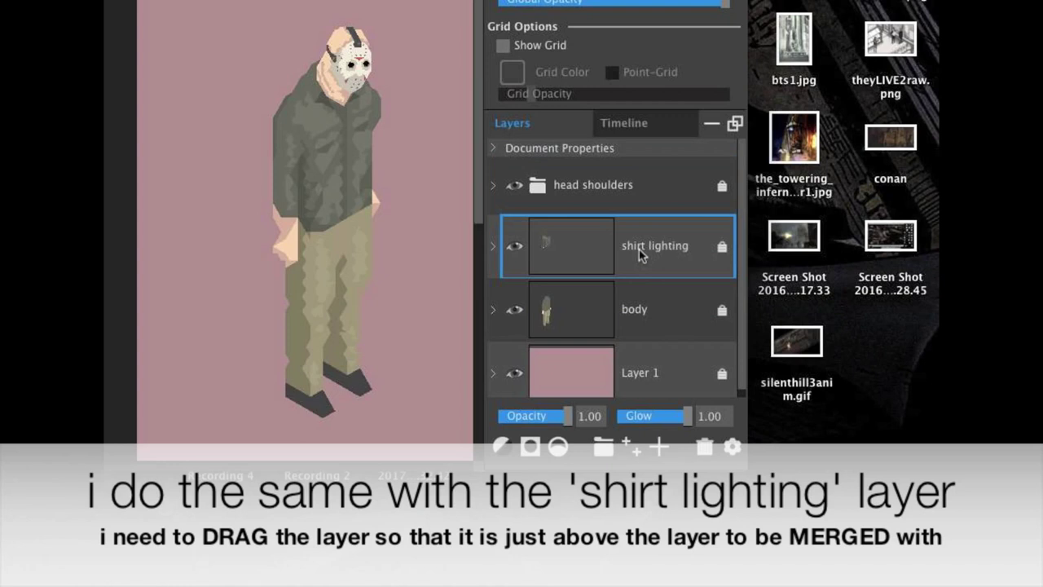
Check the shirt lighting layer by toggling its visibility, and merge it down into the body layer
left_click(514, 248)
left_click(514, 248)
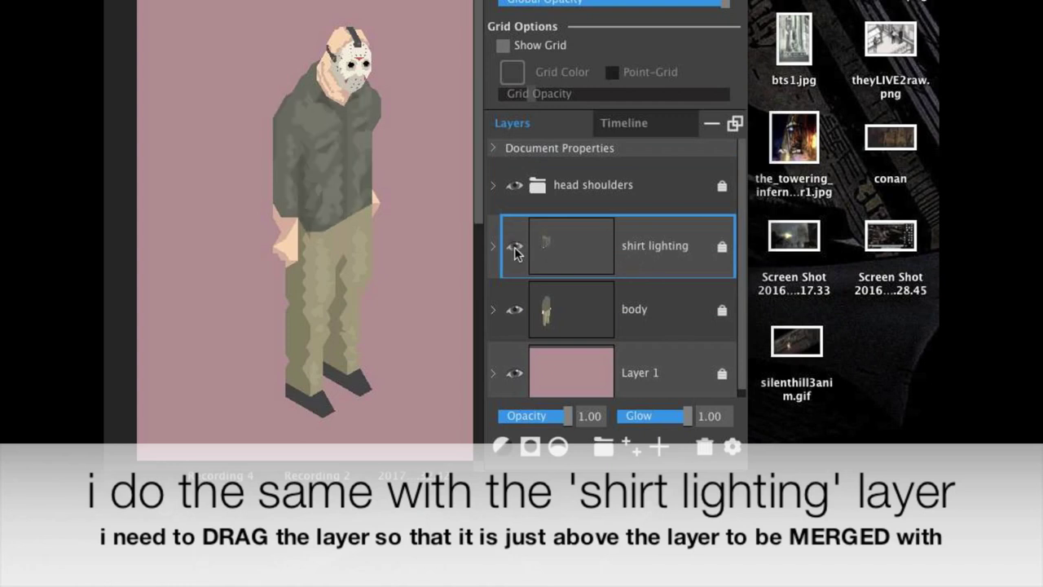
right_click(634, 250)
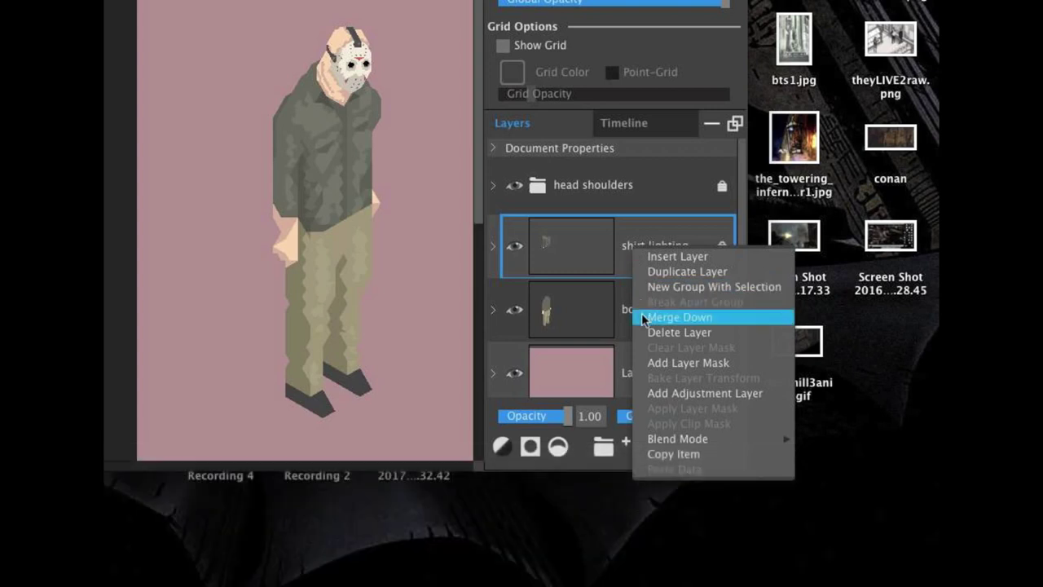
left_click(643, 318)
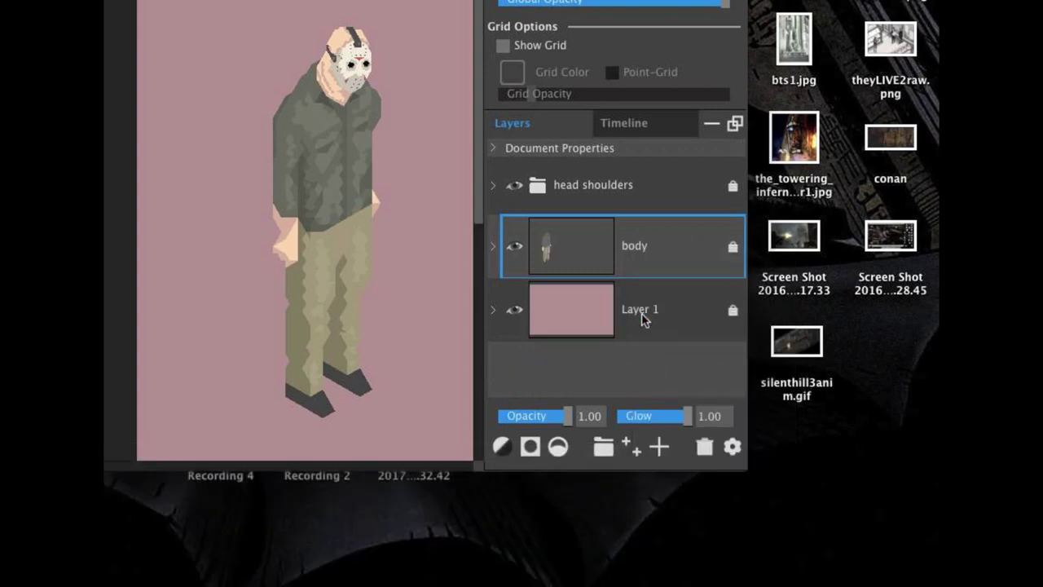
Check the body layer by hiding and showing it, and inspect the layers inside the head shoulders group
left_click(515, 247)
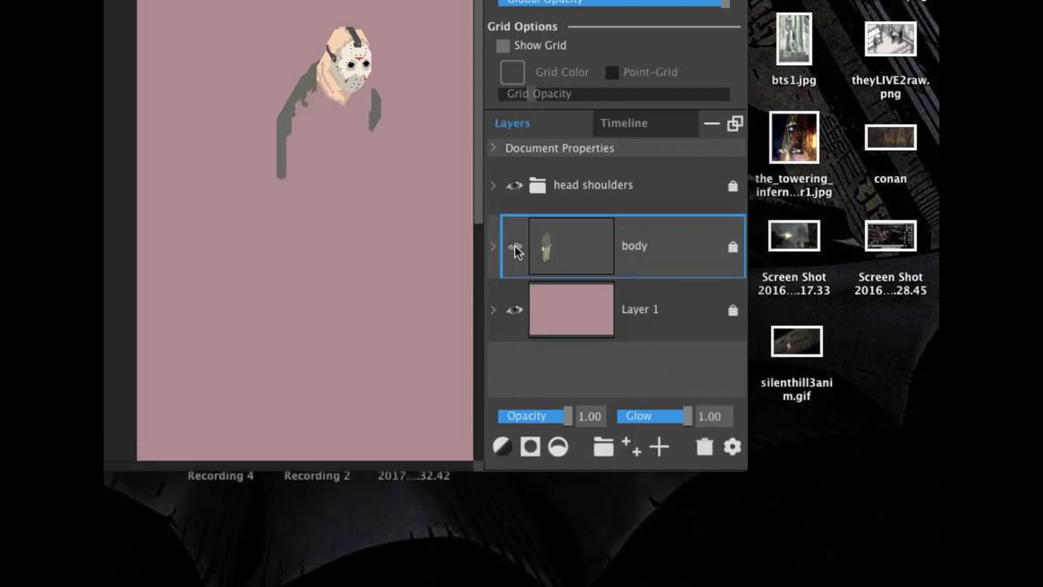
left_click(515, 248)
left_click(624, 200)
left_click(638, 246)
left_click(618, 199)
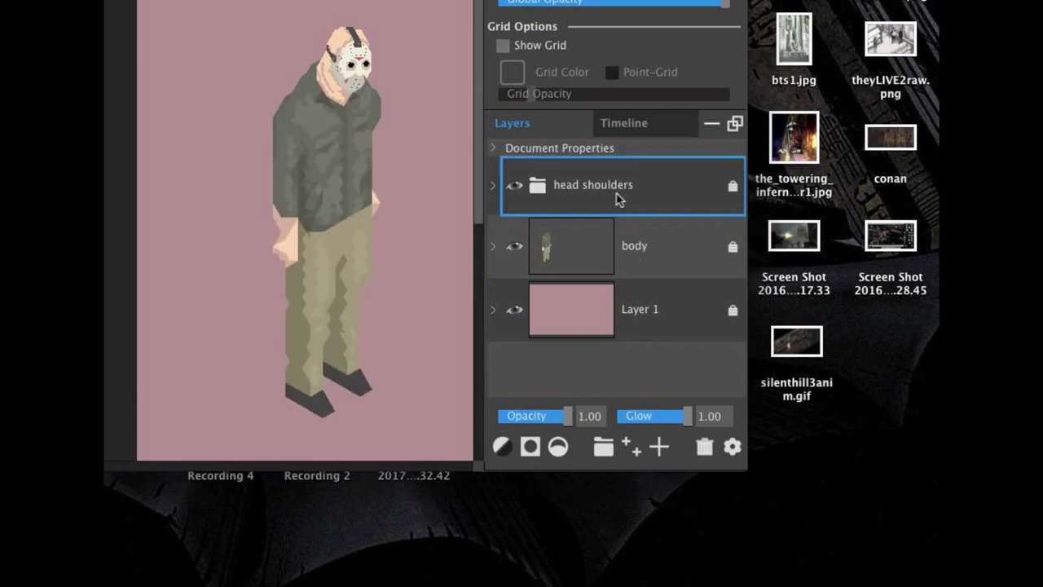
left_click(493, 187)
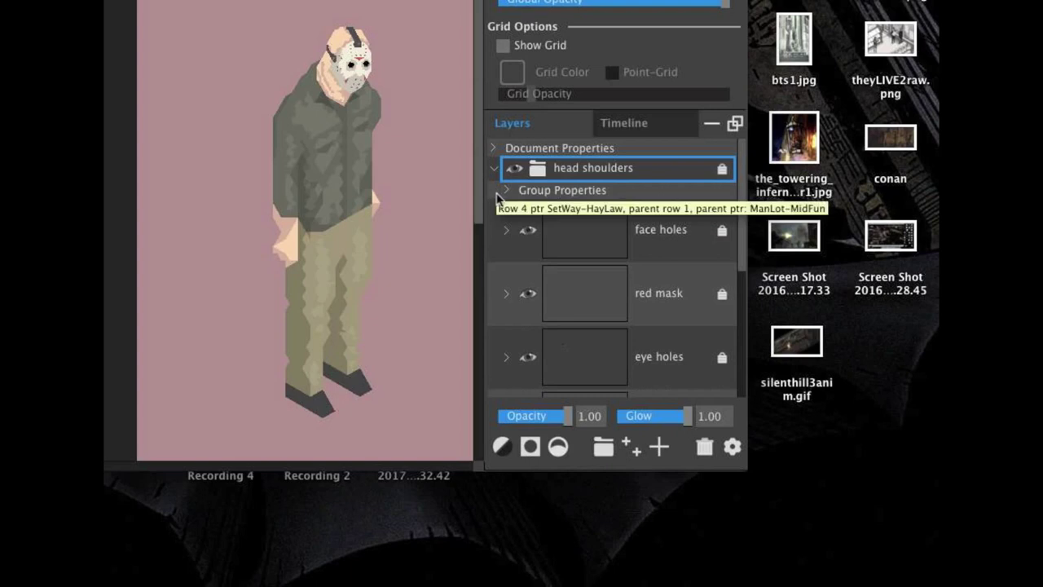
left_click(493, 172)
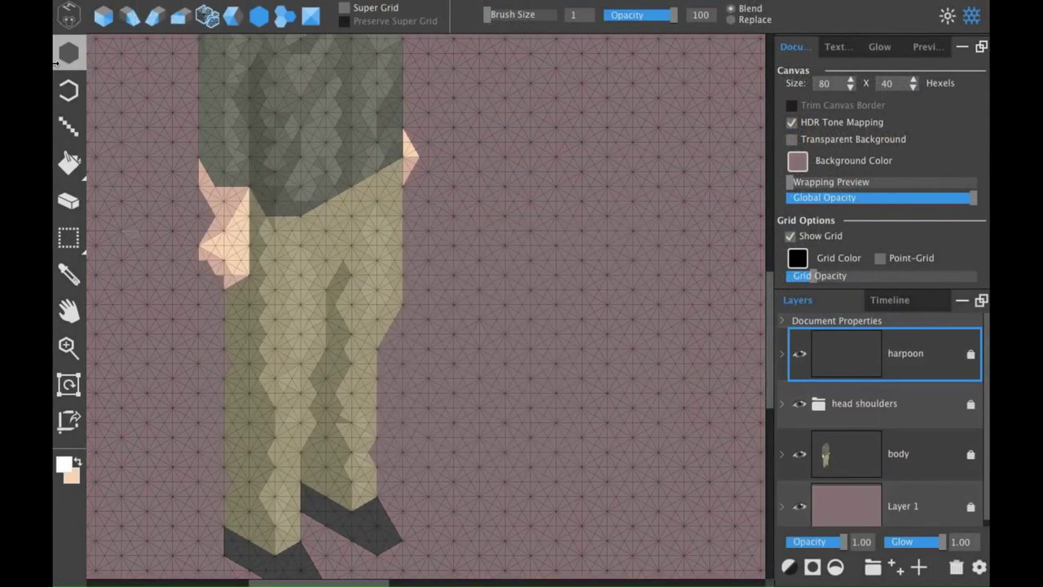
Paint a long near-black harpoon gun barrel on the harpoon layer, running down from the character's hand along the trouser leg
left_click(67, 56)
left_click(64, 464)
left_click_drag(708, 429, 583, 430)
mouse_move(262, 259)
left_mouse_down()
mouse_move(256, 322)
mouse_move(263, 289)
left_mouse_up()
key("ctrl+z")
left_click_drag(244, 167, 239, 273)
key("ctrl+z")
left_click_drag(261, 357, 257, 411)
Add outline strokes along the gun barrel's edge and a short dark trigger mark at the outer side of the hand
left_click(68, 91)
scroll(251, 179, "up", 3)
left_click(250, 178)
scroll(316, 343, "down", 2)
left_click_drag(316, 343, 281, 193)
Draw a long vertical spear shaft on a layer named spear, using light grey 989898 and dark grey 5a5a5a
double_click(827, 338)
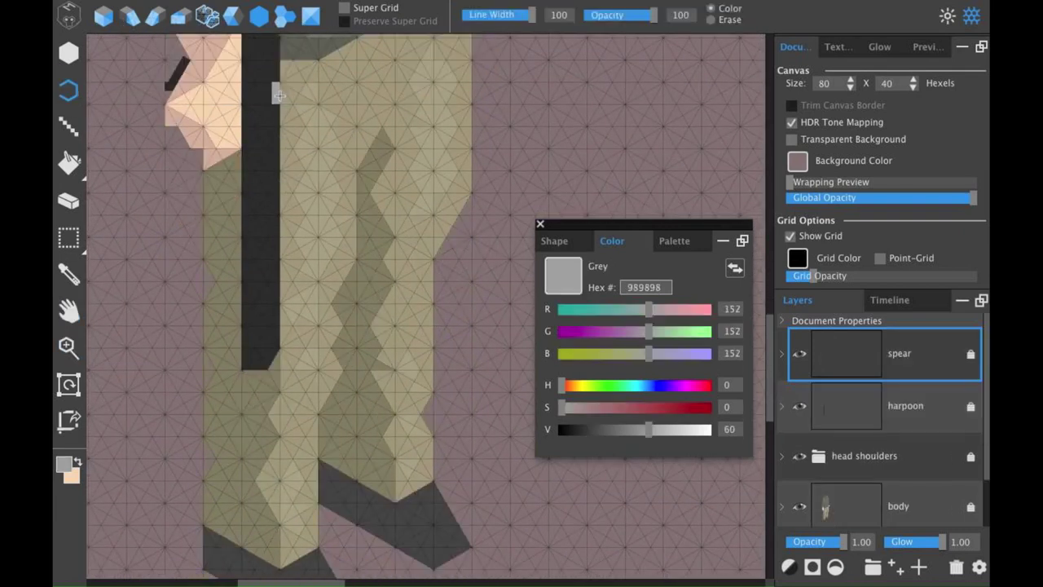
left_click_drag(277, 89, 277, 481)
left_click_drag(649, 429, 613, 428)
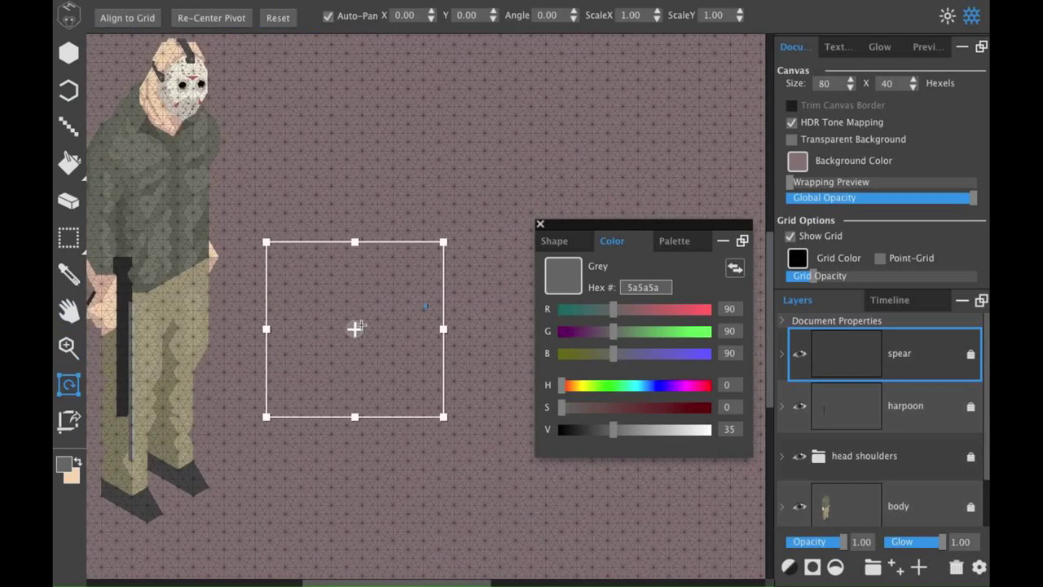
Move the spear with the Transform tool by X -0.48 and Y -0.96 so it sits against the gun barrel
left_click(68, 237)
scroll(203, 342, "up", 3)
left_click(69, 384)
left_click_drag(368, 272, 359, 291)
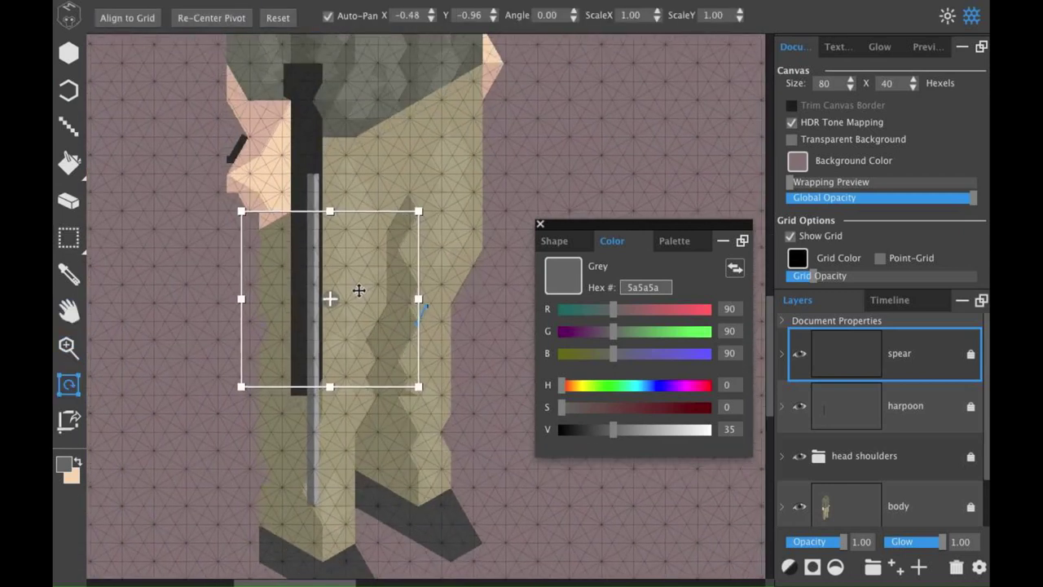
left_click(68, 237)
Add a layer named cord and draw a thin bent cord in grey-beige 8e877d beside the gun barrel
left_click(919, 567)
double_click(900, 354)
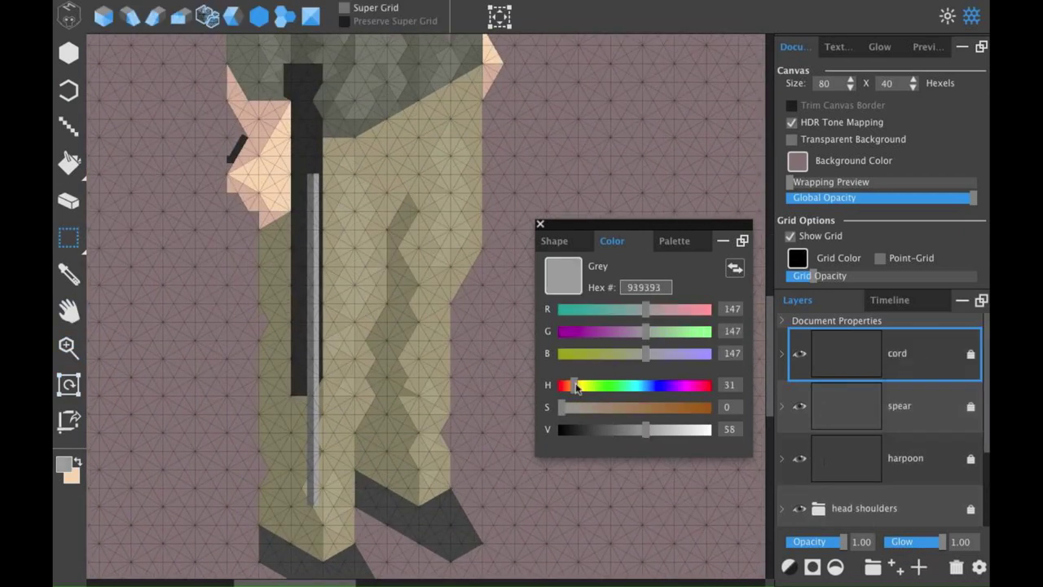
key("o")
mouse_move(291, 499)
left_mouse_down()
mouse_move(260, 444)
mouse_move(262, 145)
left_mouse_up()
key("z")
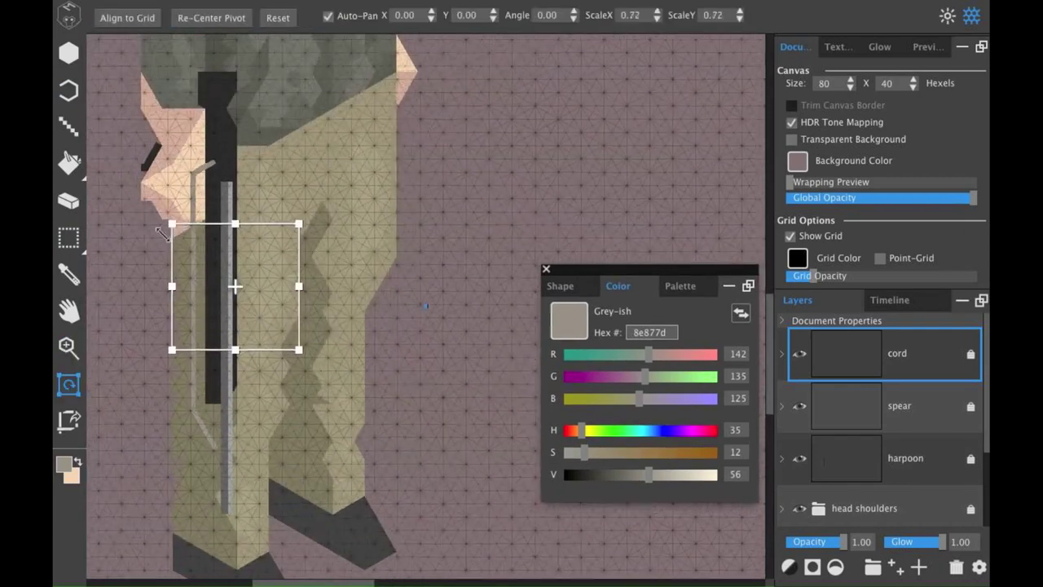
Scale the cord down and shift it towards the gun barrel with the Transform tool
left_click_drag(163, 235, 167, 239)
left_click_drag(154, 285, 168, 286)
left_click_drag(236, 286, 238, 316)
left_click(68, 237)
left_click(54, 3)
left_click(53, 39)
left_click(54, 2)
left_click(54, 132)
left_click(54, 2)
left_click(53, 2)
Redraw the cord in light beige bfb6aa as a closed outline around the barrel, pointed at both ends
left_click(68, 348)
left_click(221, 316)
left_click(69, 237)
left_click(130, 244)
left_click(69, 91)
left_click(203, 130, "alt")
mouse_move(204, 123)
left_mouse_down()
mouse_move(248, 119)
mouse_move(238, 502)
left_mouse_up()
mouse_move(203, 463)
left_mouse_down()
mouse_move(205, 121)
mouse_move(210, 309)
left_mouse_up()
key("super+z")
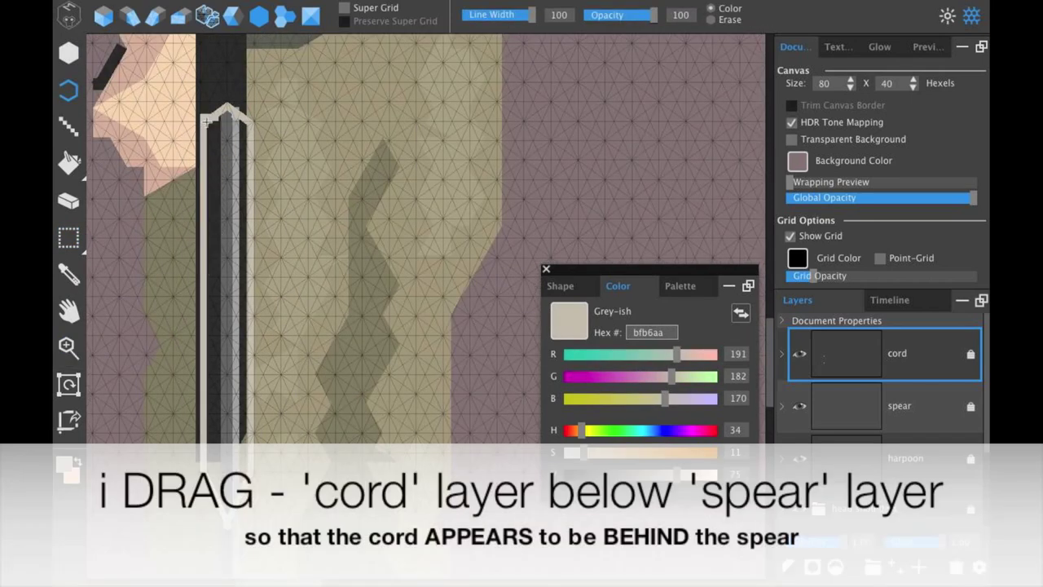
left_click_drag(207, 120, 207, 117)
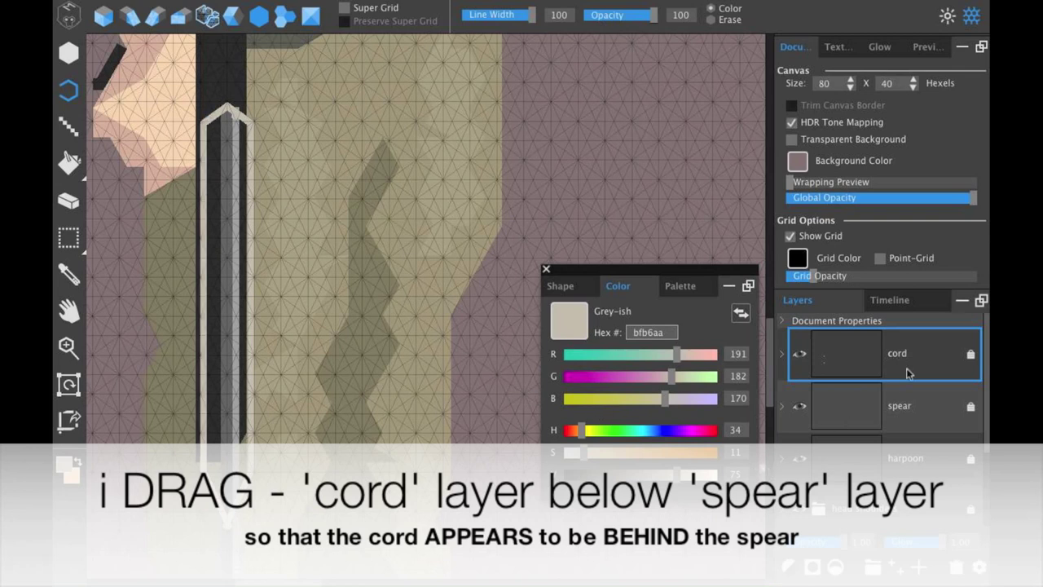
Move the cord layer below the spear layer so the cord runs behind the spear
left_click_drag(902, 358, 903, 399)
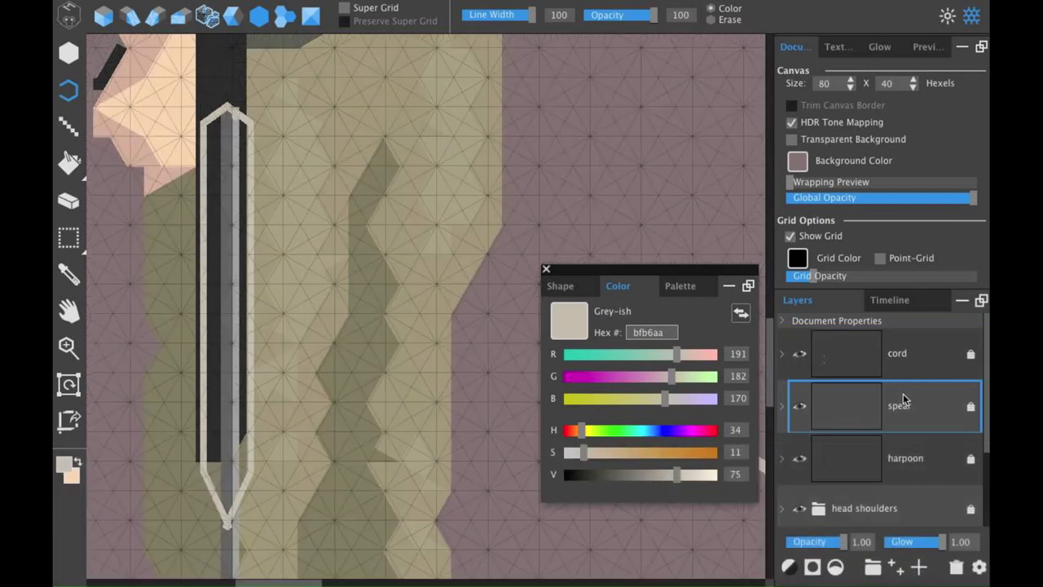
left_click(896, 355)
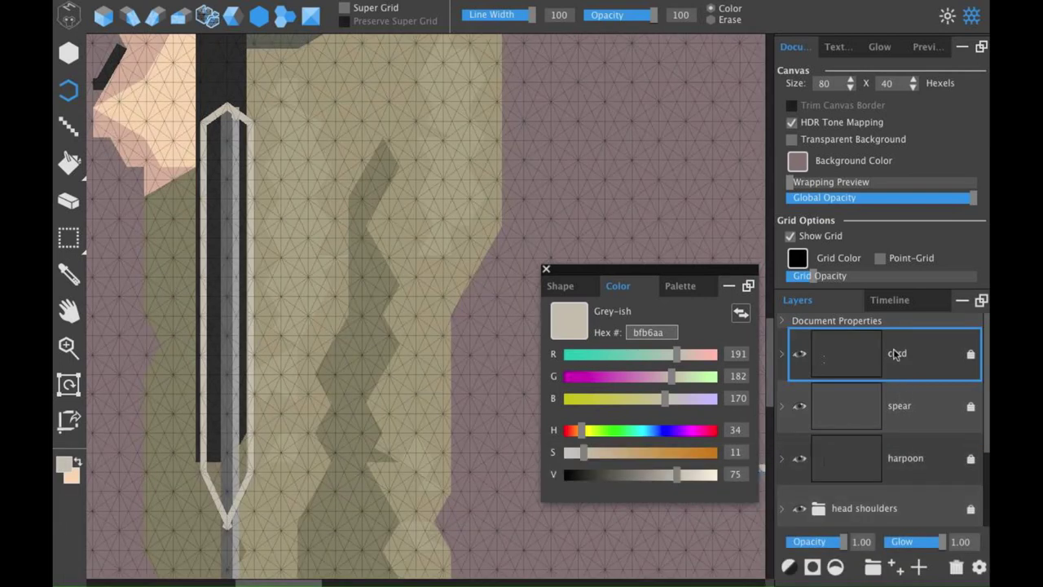
left_click_drag(896, 355, 895, 433)
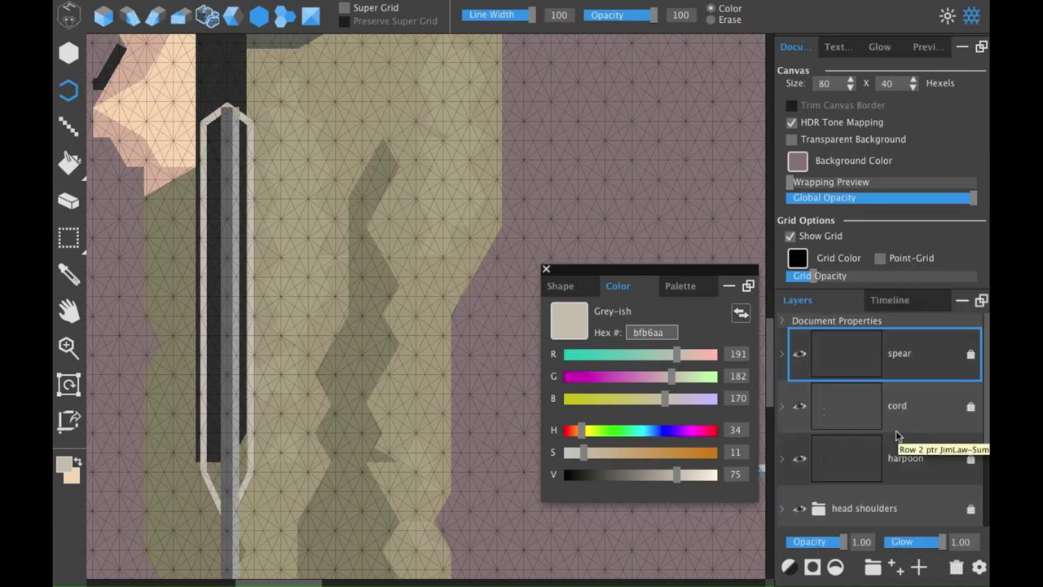
Draw a small two-tone grey block on the gun just above the cord, on the spear layer
left_click(69, 349)
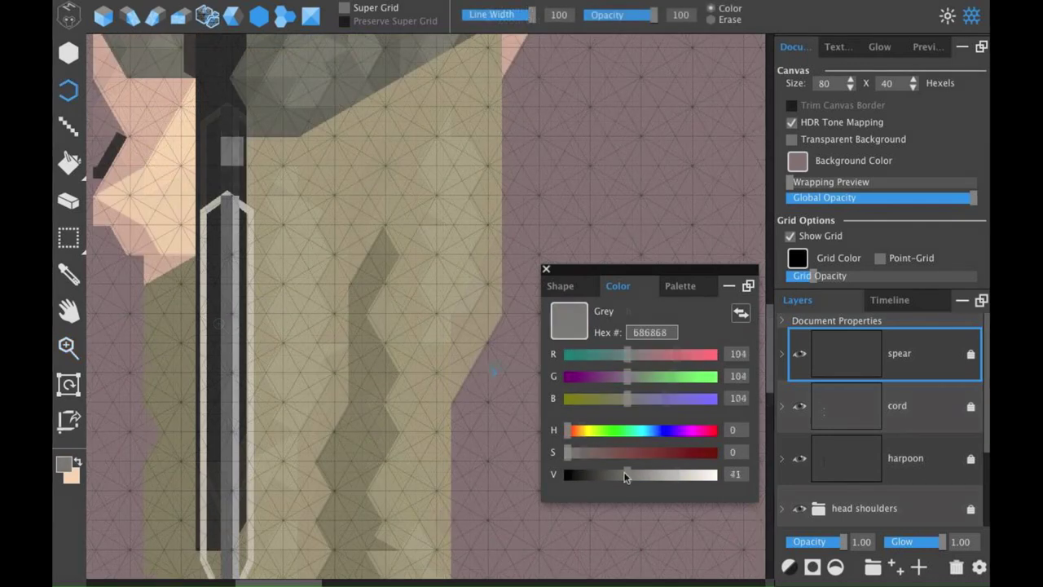
left_click_drag(628, 475, 610, 475)
left_click(227, 147)
Draw dark edge strokes in black 252525 on the harpoon layer, and erase the trigger mark beside the hand
left_click(69, 310)
left_click_drag(125, 226, 219, 266)
left_click(904, 458)
left_click(69, 90)
left_click_drag(609, 475, 589, 475)
left_click_drag(211, 176, 189, 224)
left_click(69, 200)
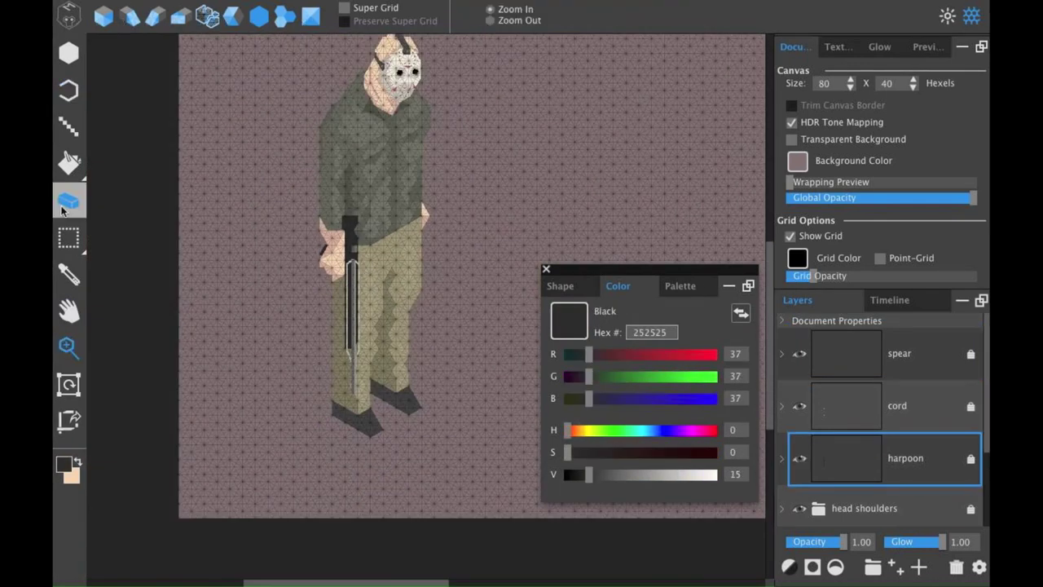
left_click(69, 347)
left_click(339, 197)
left_click(340, 197)
left_click(68, 201)
Reshape the upper end of the gun's grip into a slanted point using black 252525 and the eraser
left_click(68, 53)
left_click_drag(363, 132, 318, 131)
left_click(69, 90)
left_click_drag(301, 122, 312, 146)
mouse_move(589, 475)
left_mouse_down()
mouse_move(608, 479)
mouse_move(589, 475)
left_mouse_up()
key("z")
left_click(349, 228)
key("b")
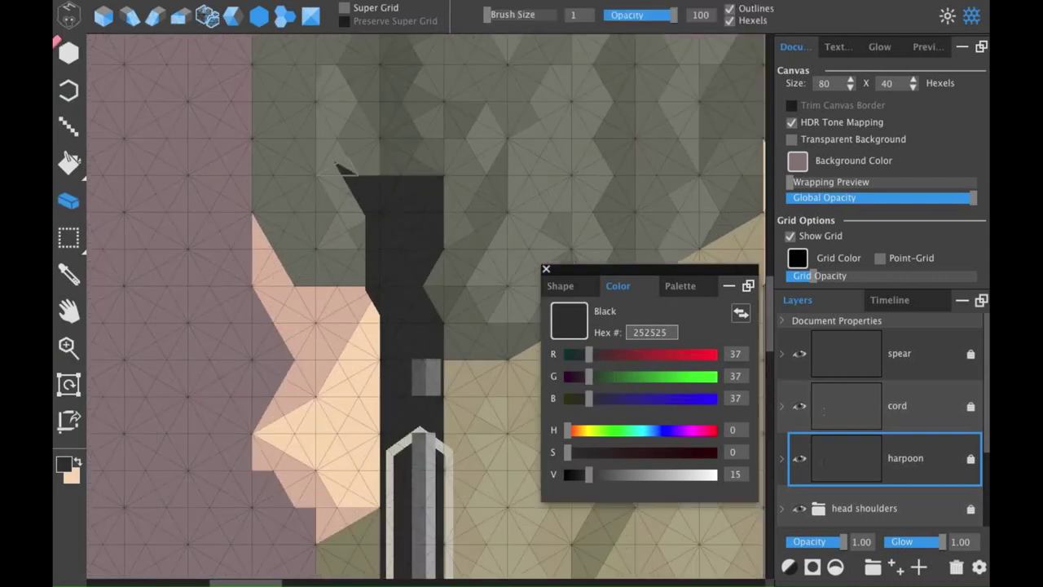
Check the spear layer's visibility, and group the spear, cord and harpoon layers
left_click(668, 206)
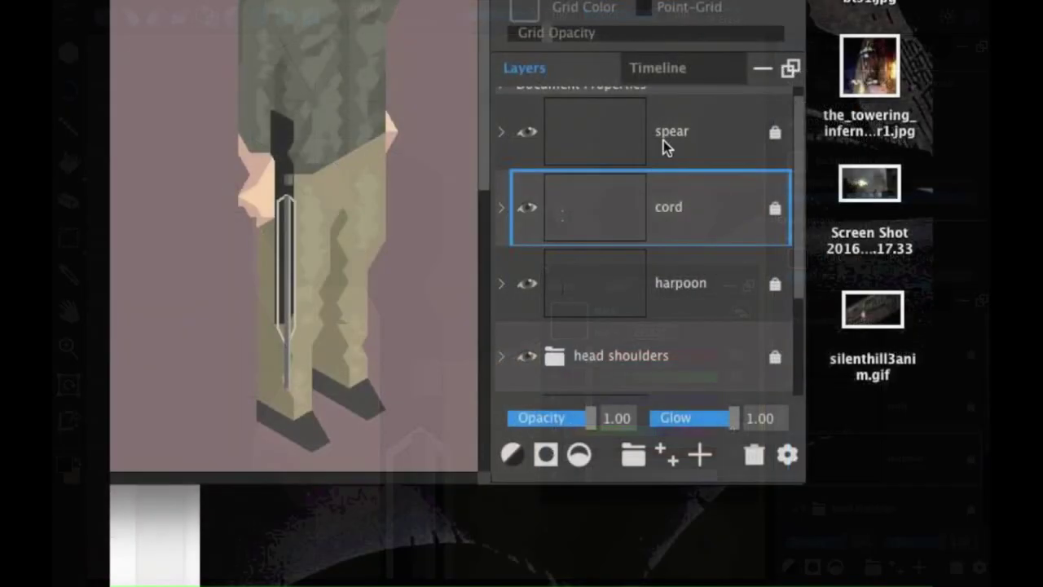
left_click(663, 144)
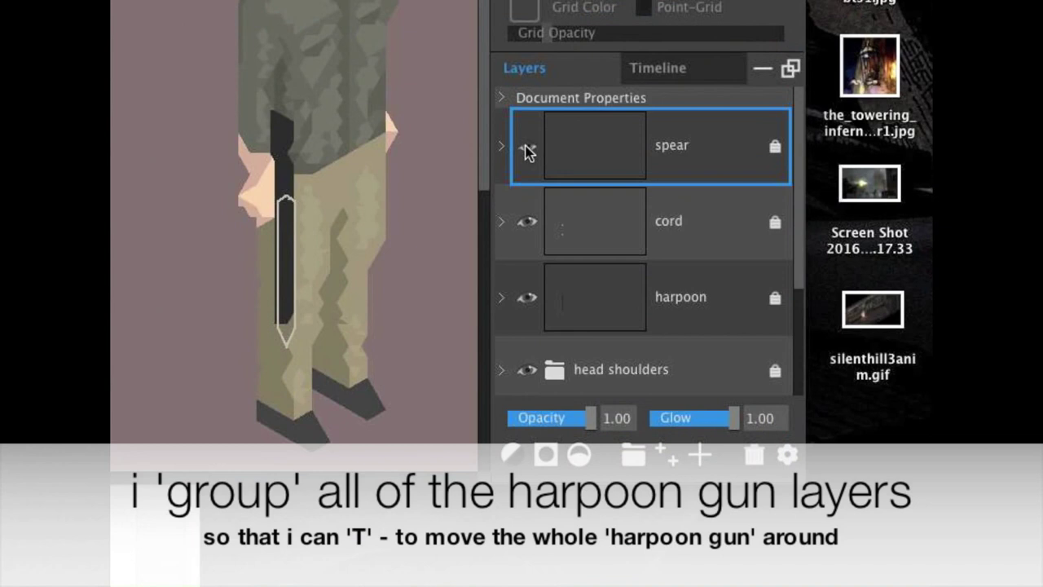
left_click(676, 224, "shift")
left_click(676, 291, "shift")
right_click(649, 217)
left_click(676, 271)
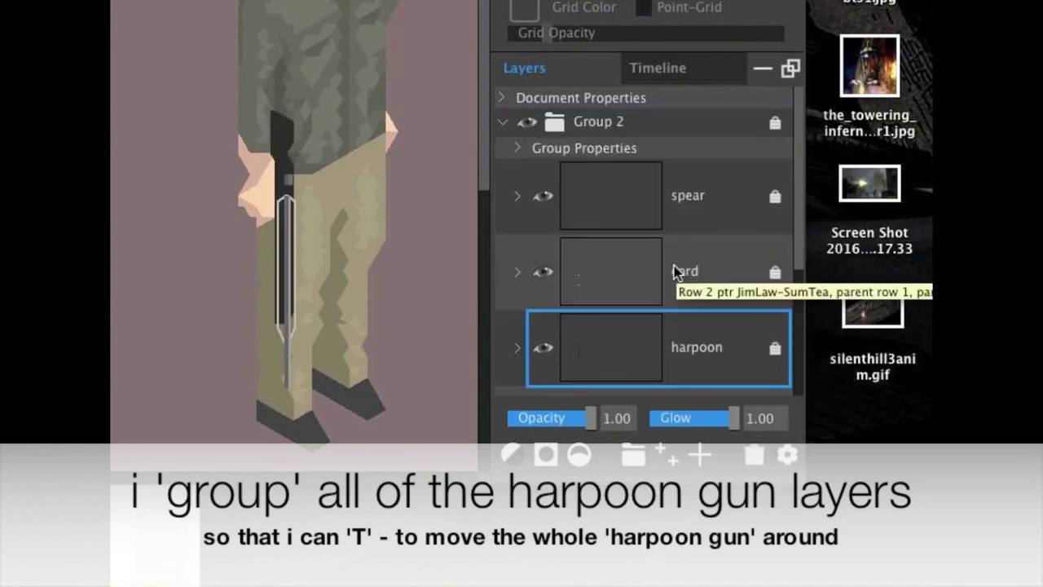
Collapse the new layer group and rename it as harpoon gun
mouse_move(798, 238)
left_mouse_down()
mouse_move(807, 313)
mouse_move(800, 236)
left_mouse_up()
left_click(504, 123)
double_click(603, 150)
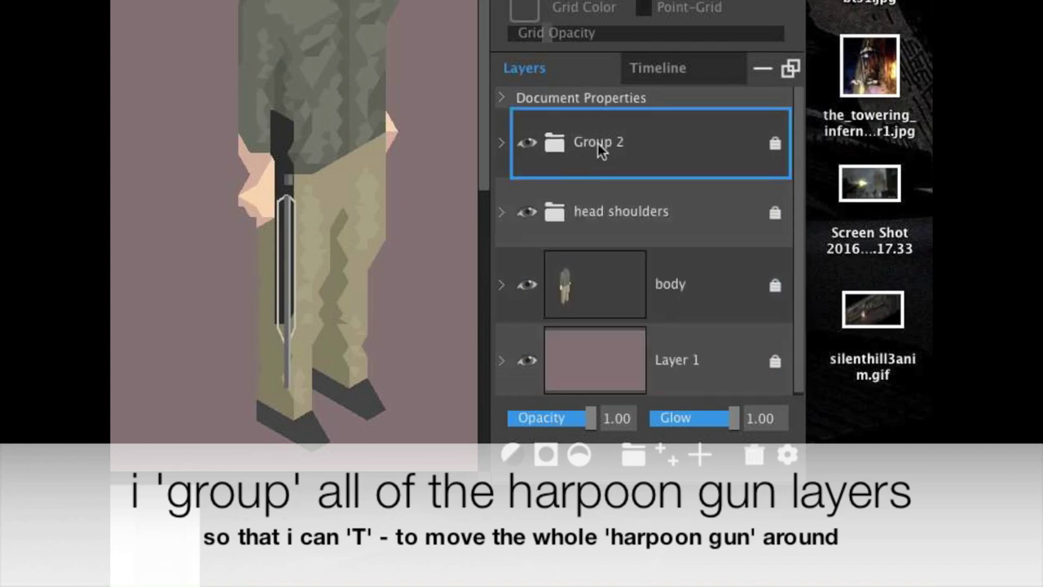
type("harpoon gun")
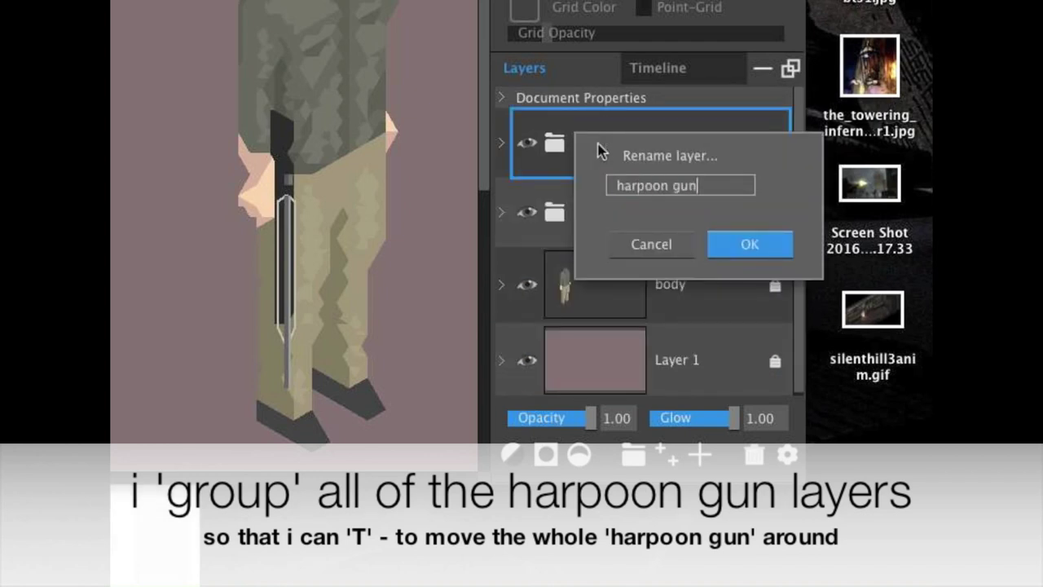
left_click(750, 243)
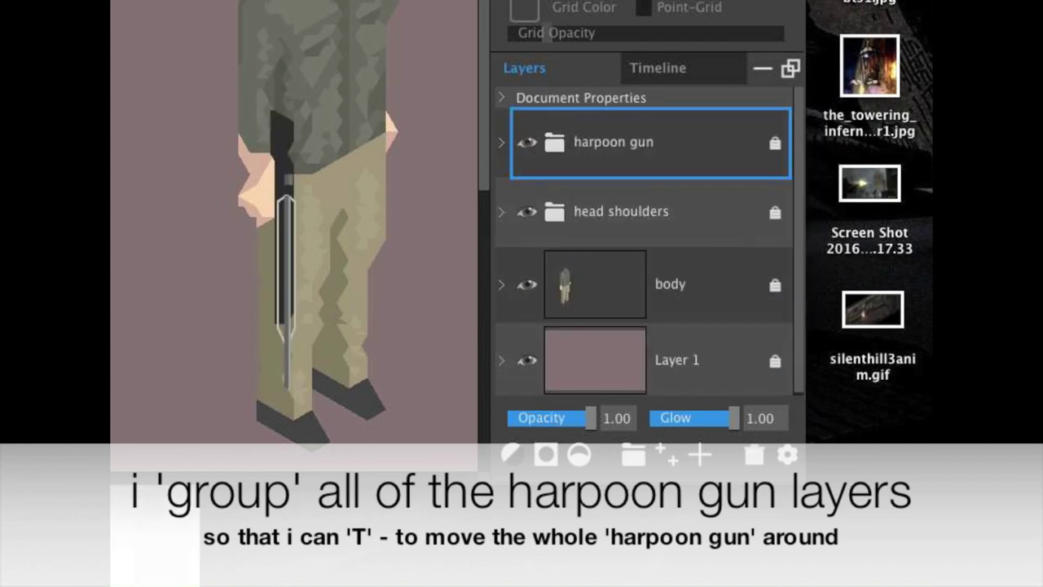
Reposition the whole harpoon gun group beside the character's hand with the Transform tool
scroll(307, 221, "down", 5)
scroll(354, 149, "right", 4)
key("t")
scroll(236, 162, "right", 4)
scroll(271, 229, "right", 5)
key("z")
scroll(310, 202, "left", 5)
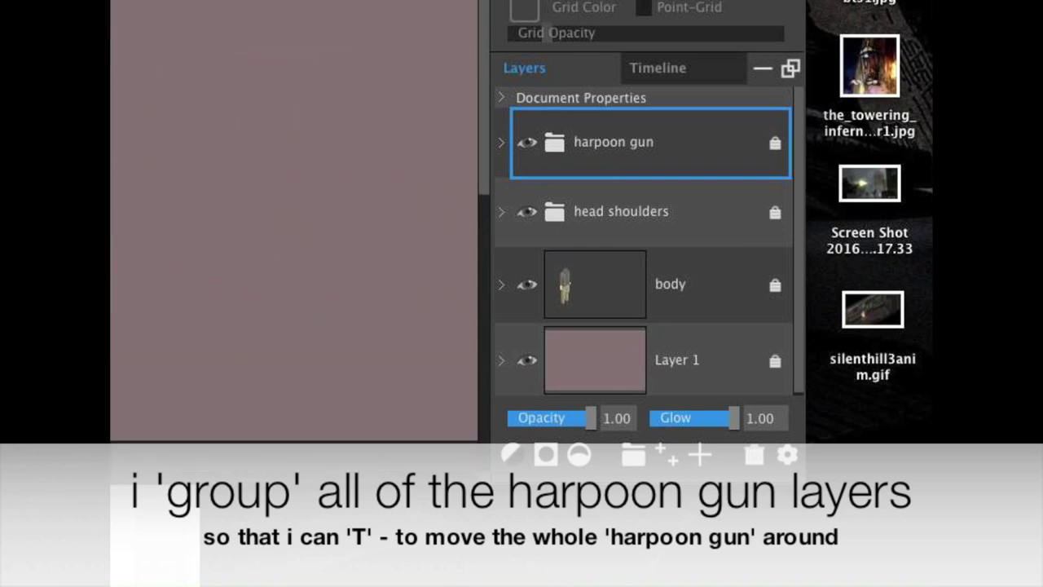
left_click(309, 202)
scroll(298, 193, "right", 3)
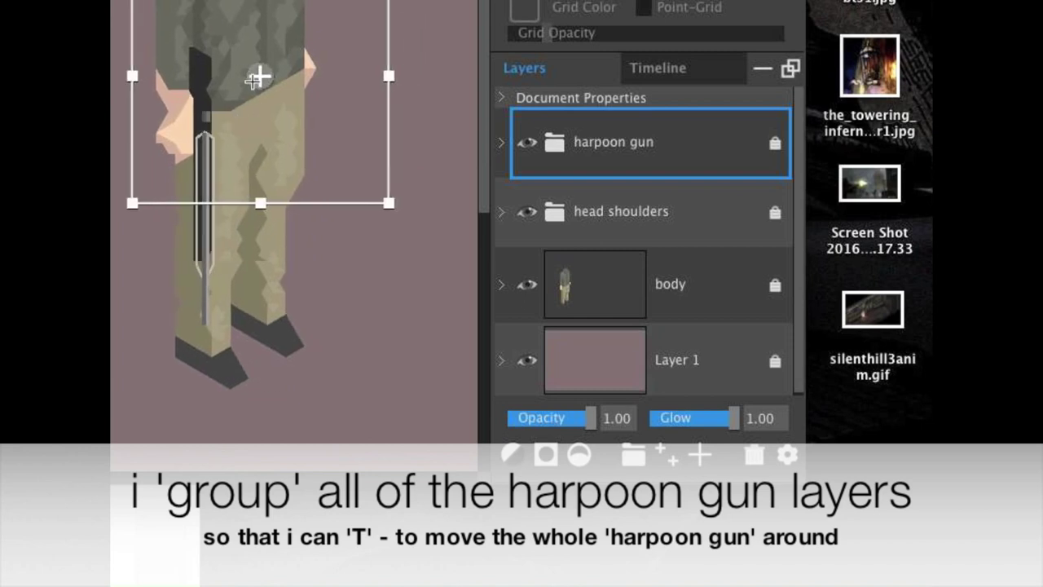
left_click_drag(260, 76, 224, 155)
mouse_move(281, 185)
left_mouse_down()
mouse_move(272, 198)
mouse_move(300, 196)
mouse_move(280, 196)
left_mouse_up()
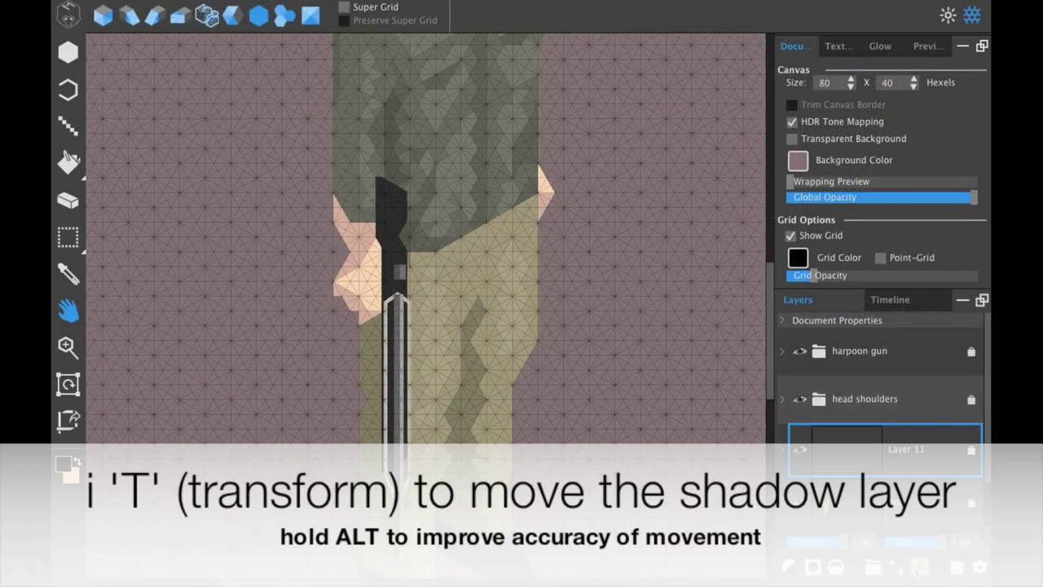
Rename the new layer above the body layer as shadow
double_click(883, 450)
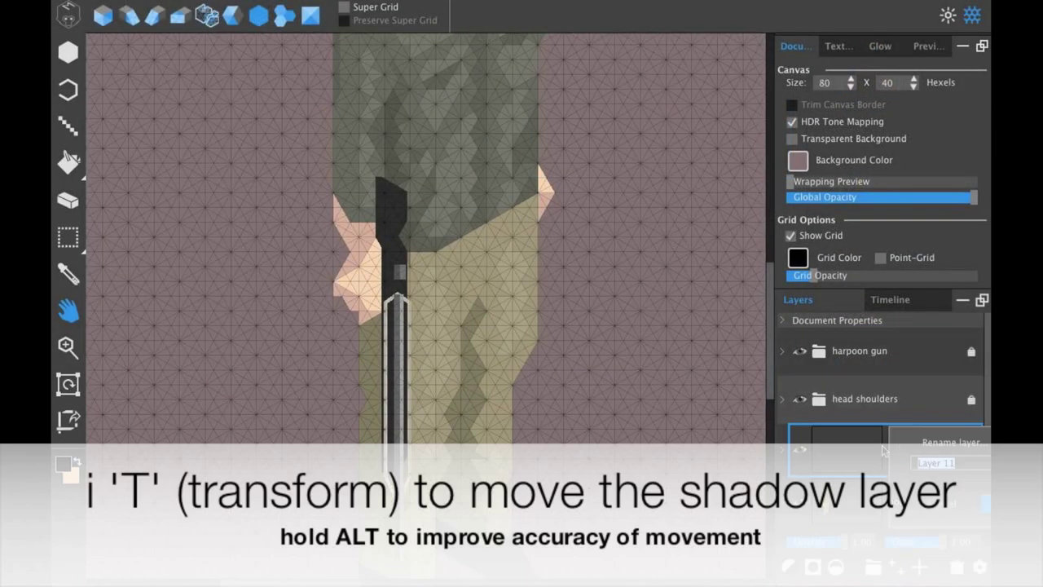
type("sha")
key("Return")
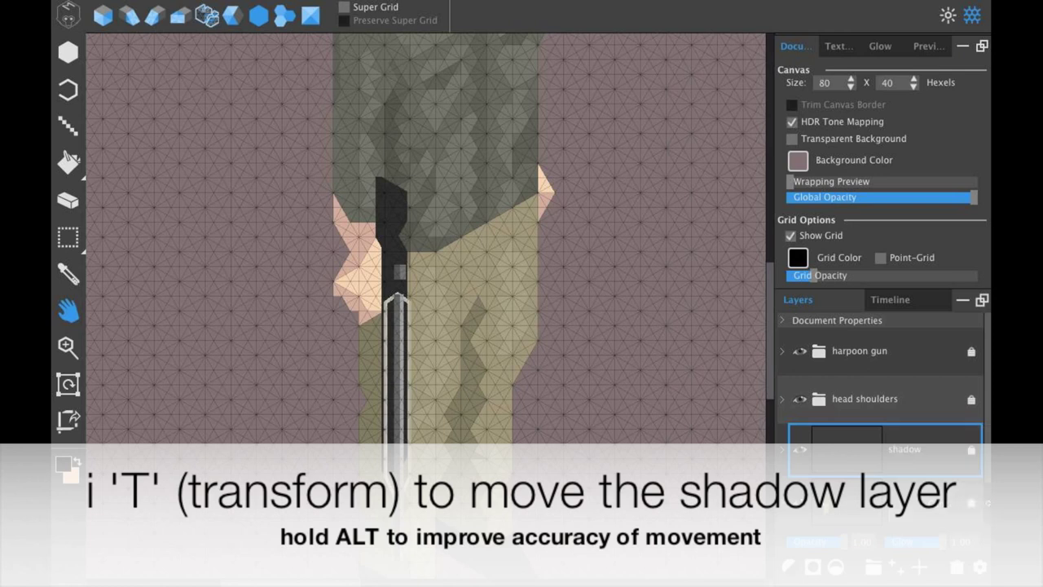
Draw a black shadow shape following the gun's edge on the shadow layer, beside the hand, with outline strokes and brush fills
left_click(69, 90)
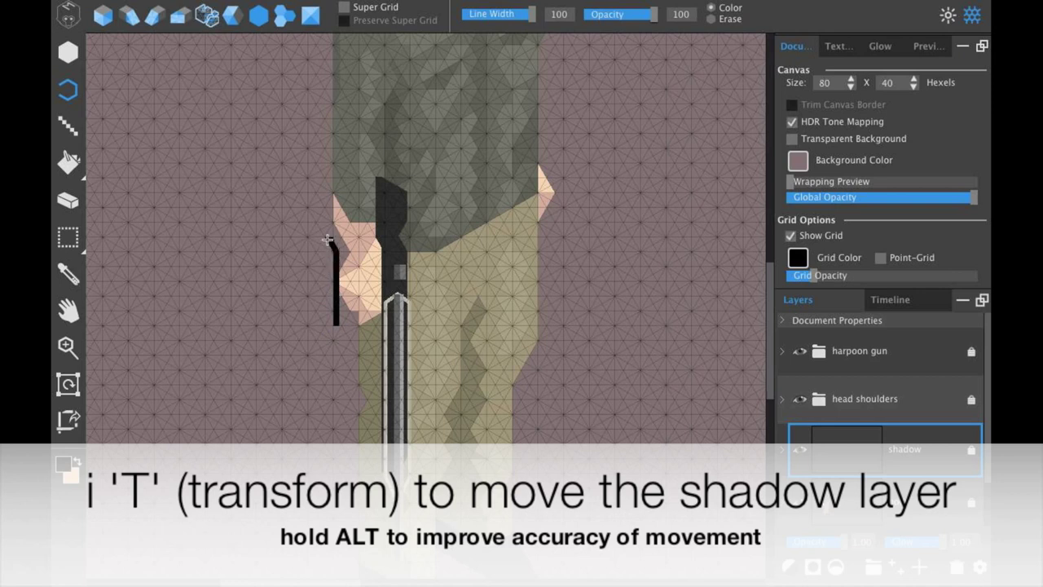
left_click_drag(327, 224, 329, 209)
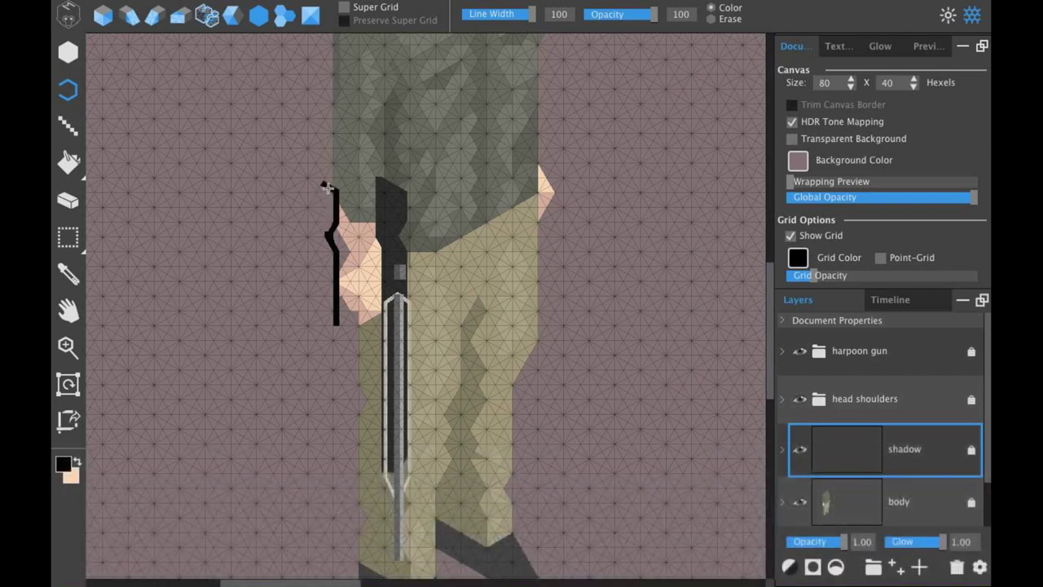
left_click_drag(330, 181, 327, 194)
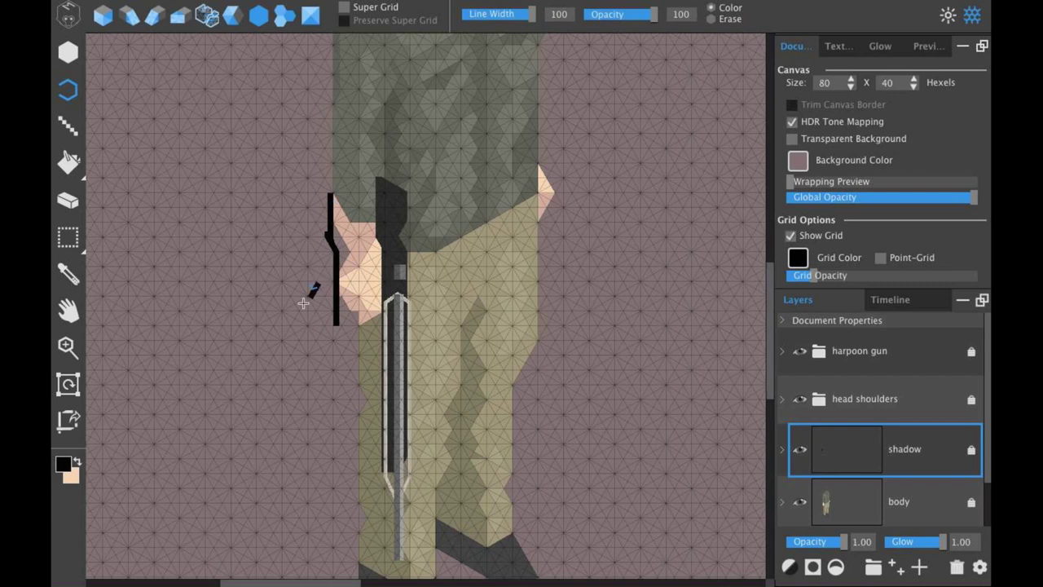
key("b")
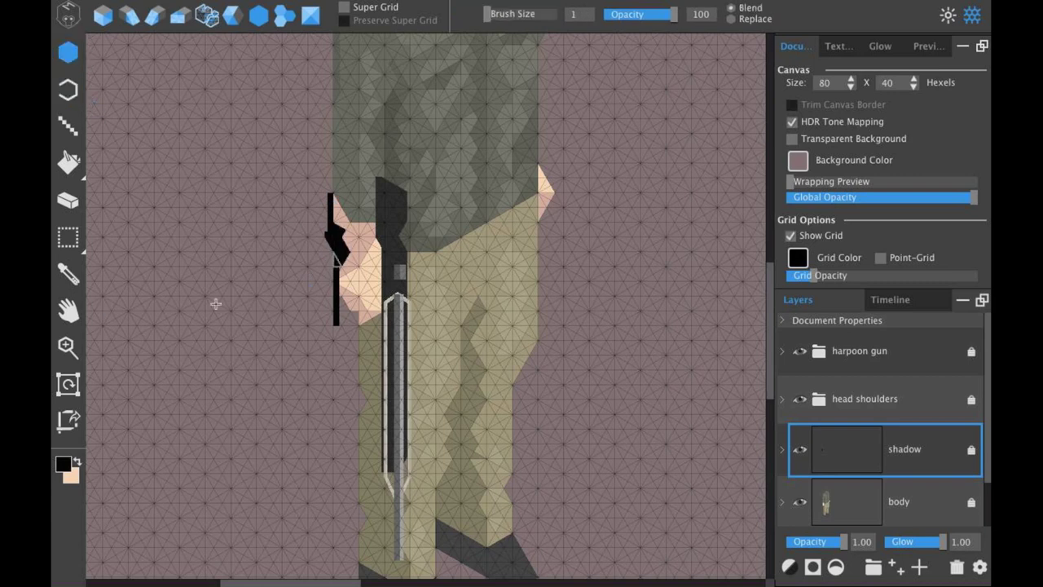
Move the shadow by X 2.88 and Y 0.64 so it lies along the gun's edge over the hand
left_click(68, 348)
right_click(457, 348)
left_click(366, 288)
left_click(371, 293)
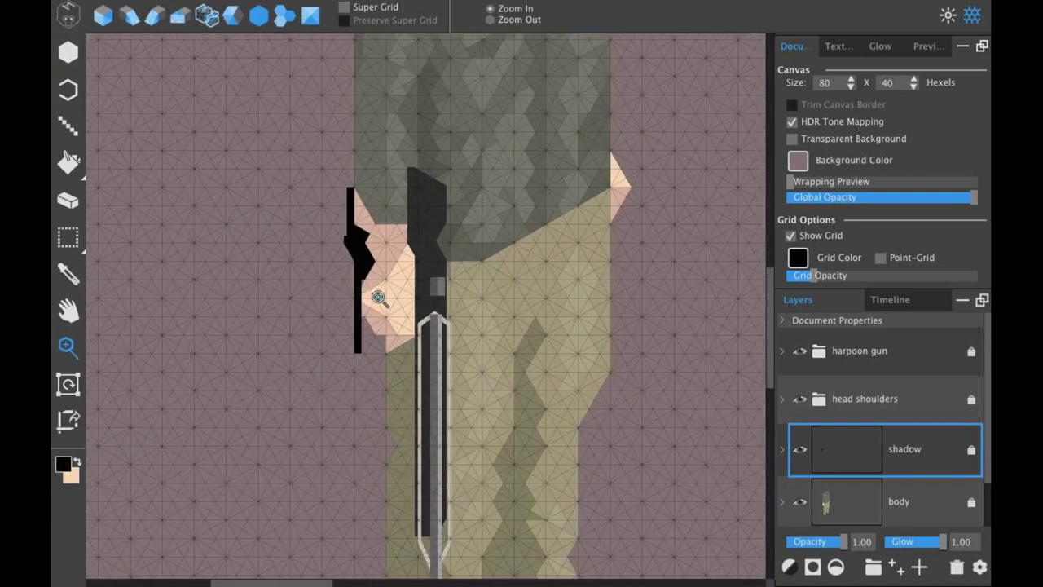
key("t")
left_click_drag(365, 296, 414, 284)
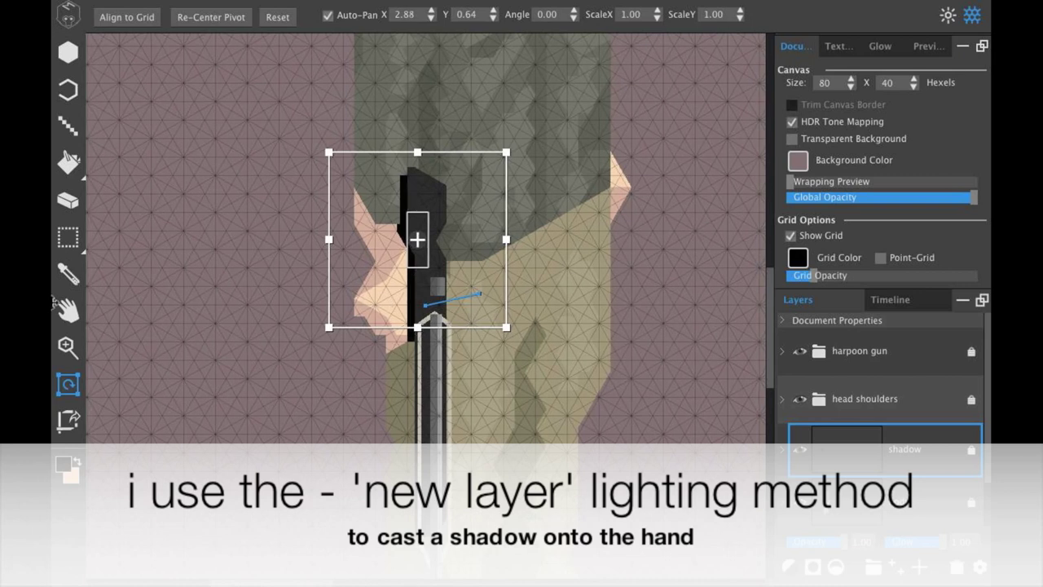
left_click(68, 237)
Hide the grid and set the shadow layer's opacity to 0.41
left_click(791, 235)
left_click_drag(844, 543, 812, 545)
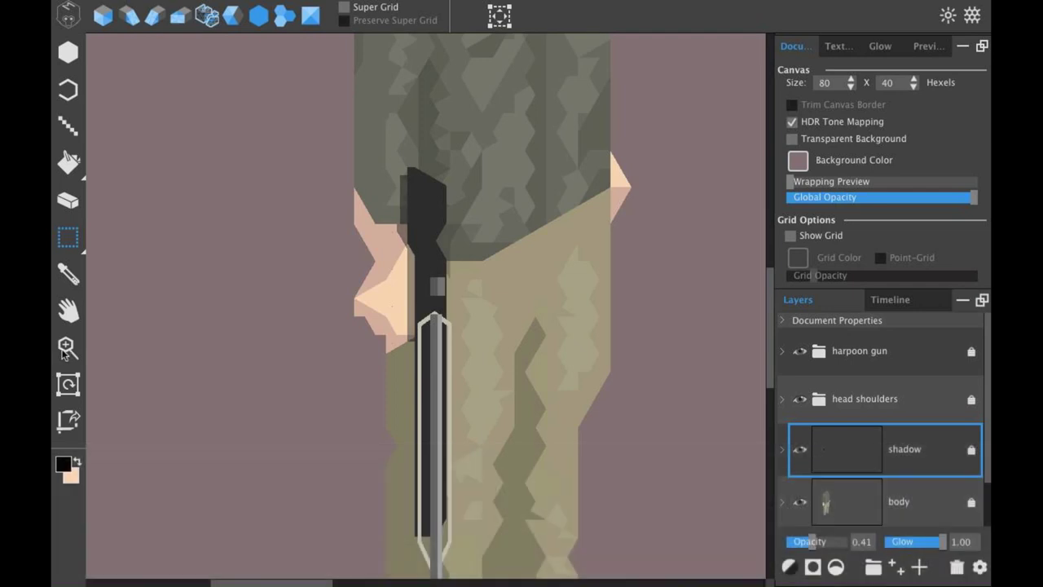
Lower the shadow layer's opacity to 0.23, judging the gun's shadow against the whole figure
left_click(67, 347)
left_click(456, 367, "alt")
left_click(484, 382, "alt")
left_click(486, 383, "alt")
left_click(485, 383, "alt")
scroll(465, 344, "up", 2)
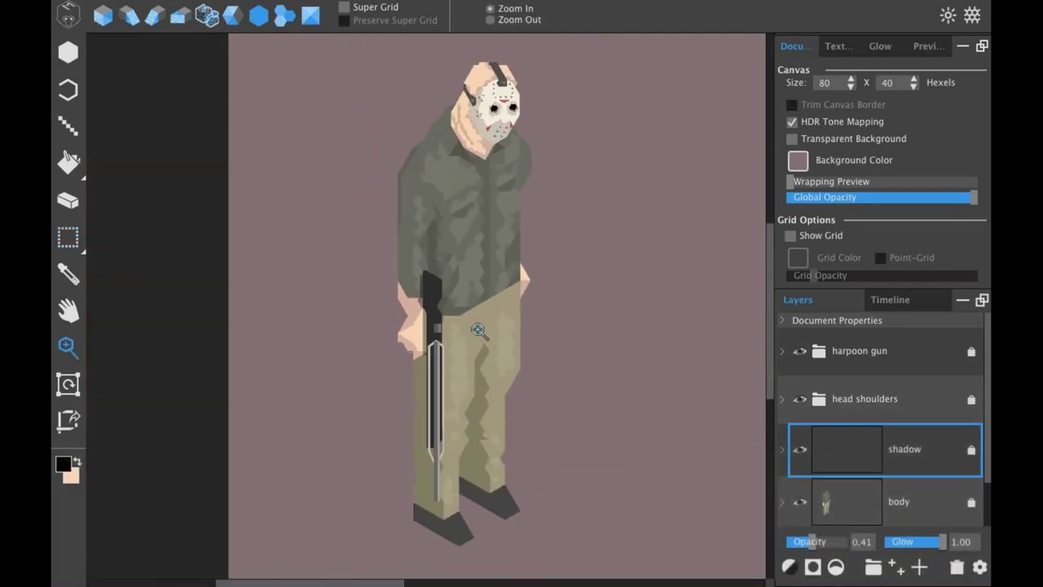
left_click(802, 545)
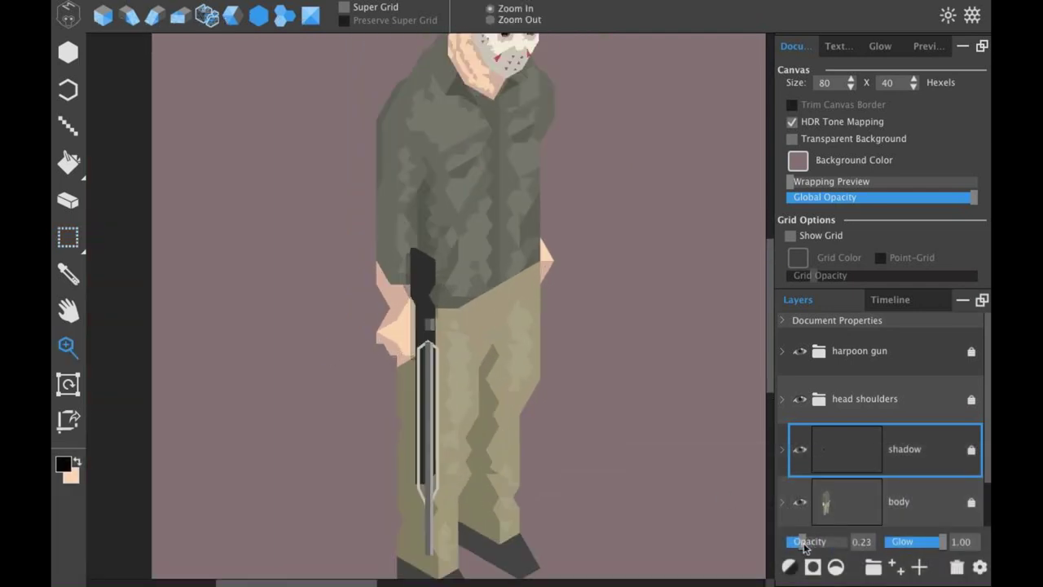
left_click(394, 326, "alt")
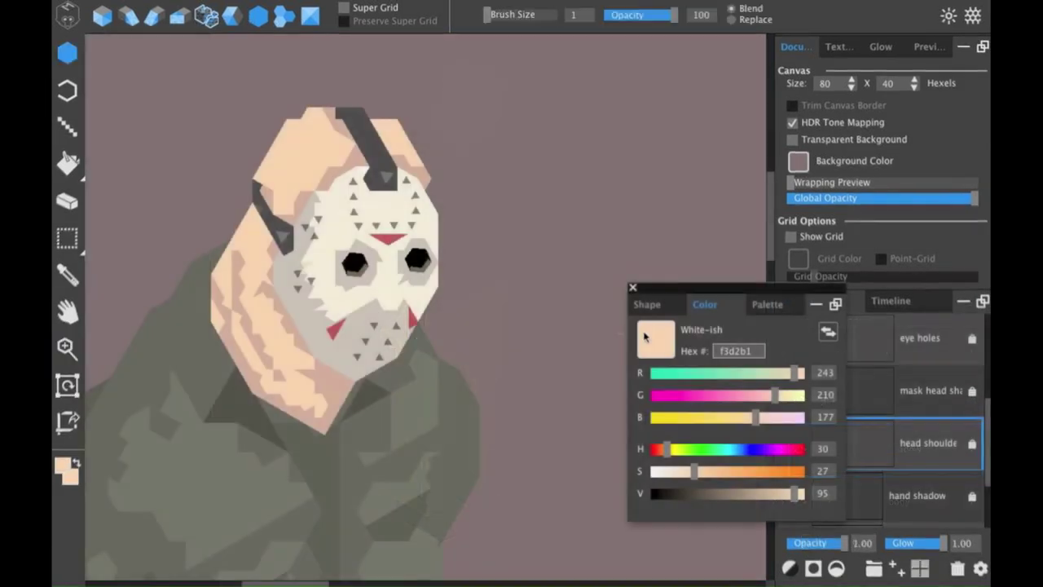
Lighten the skin colour to ffdebc and paint small highlight patches on the forehead and the side of the head
left_click(693, 470)
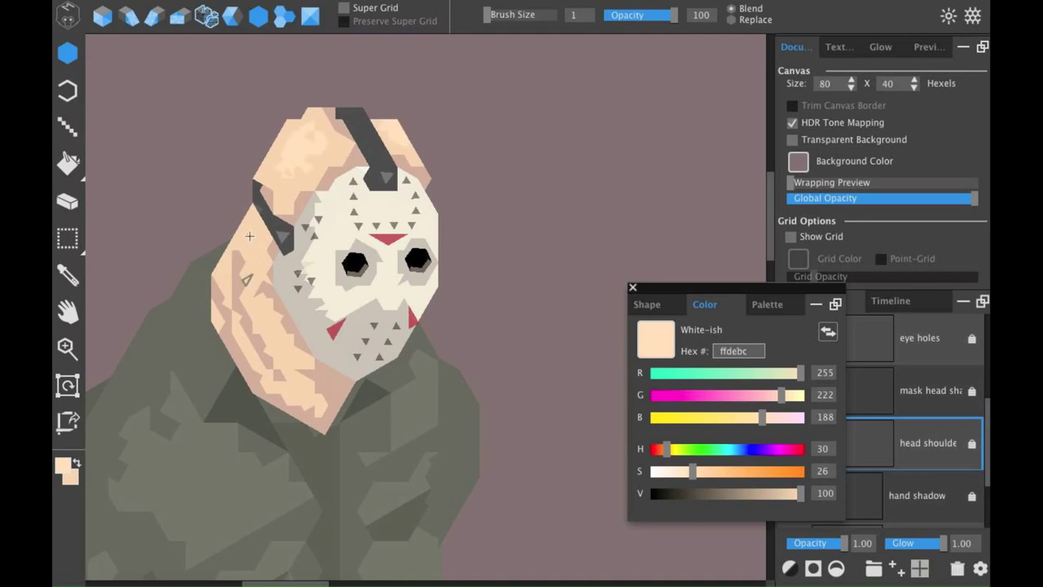
Examine the whole character from the masked head down to the legs to check the skin highlights and gun together
left_click(68, 348)
scroll(379, 294, "down", 5)
scroll(380, 294, "up", 2)
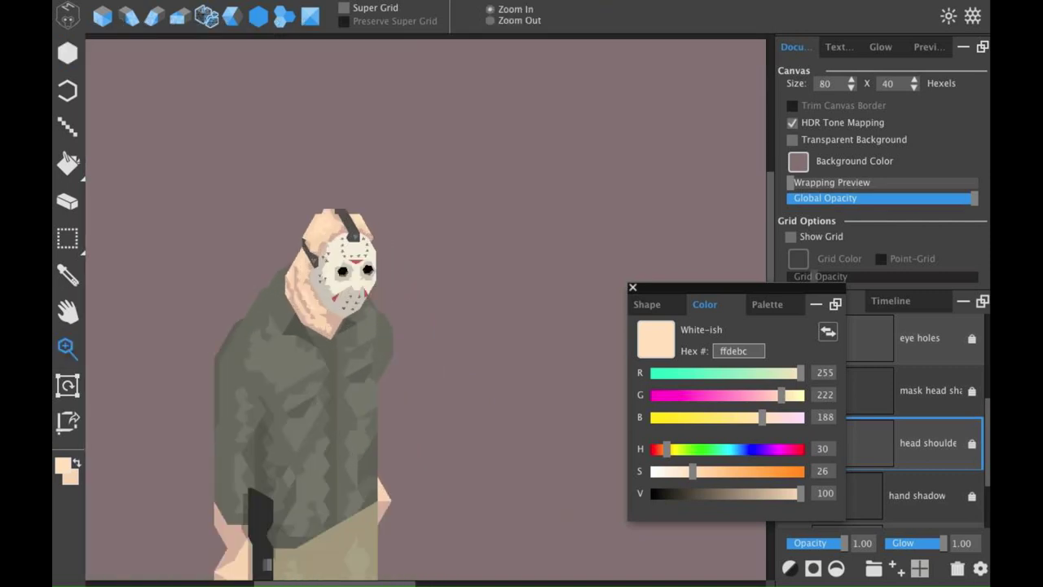
key("space")
left_click_drag(268, 382, 269, 251)
scroll(346, 343, "down", 5)
key("space")
left_click_drag(275, 313, 248, 269)
scroll(248, 269, "up", 2)
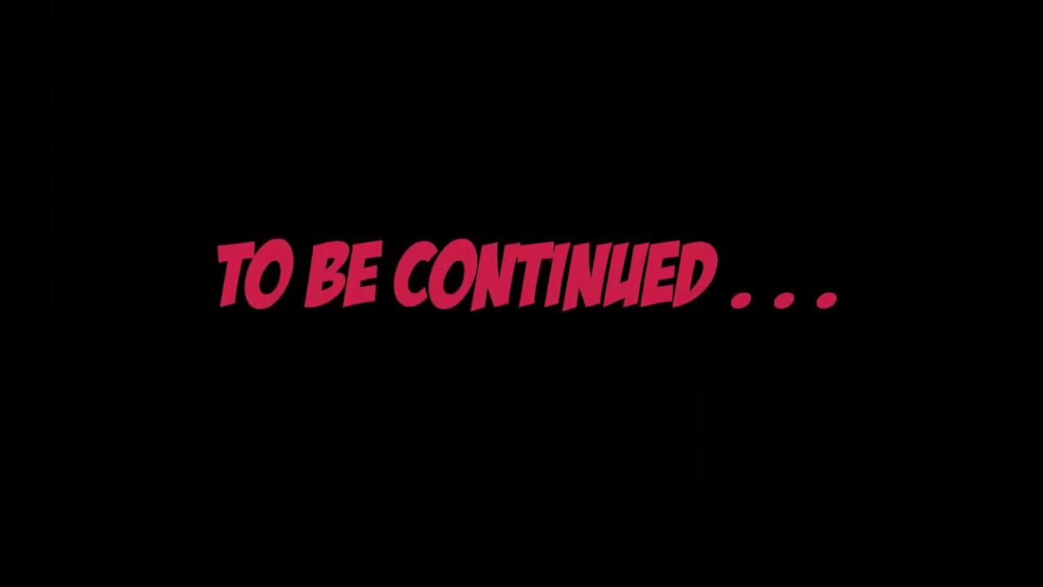